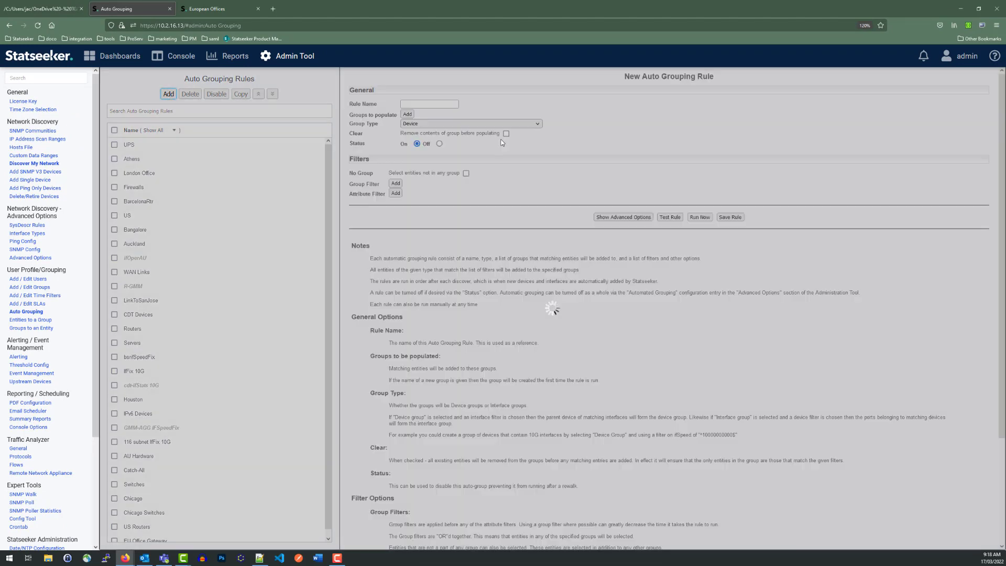
# Step: Name the new auto grouping rule Barcelona and add an attribute filter matching the device name Barcelona
pyautogui.click(417, 104)
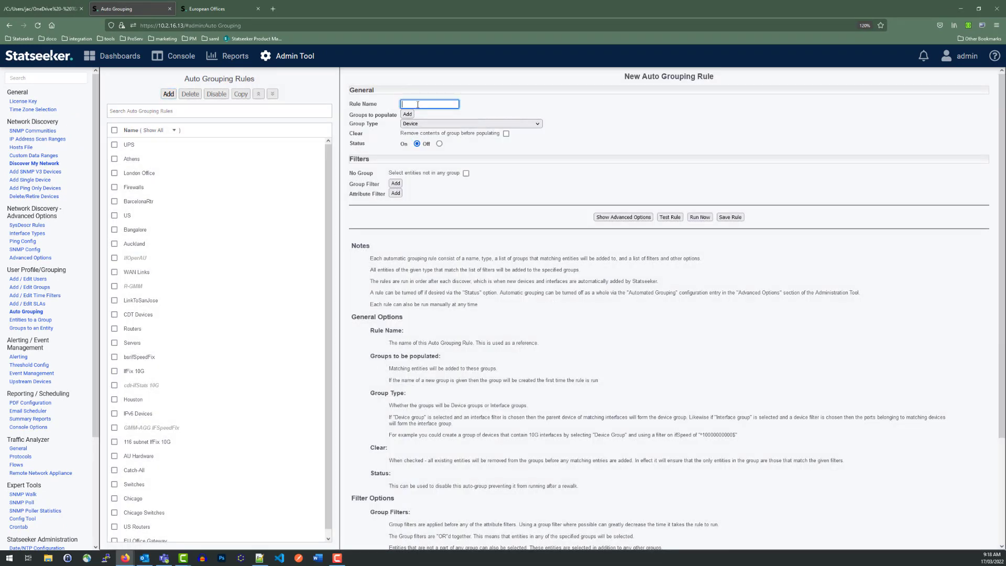
pyautogui.write('Barcelona')
pyautogui.moveTo(437, 103); pyautogui.dragTo(385, 107)
pyautogui.hotkey('ctrl', 'c')
pyautogui.click(510, 105)
pyautogui.click(396, 194)
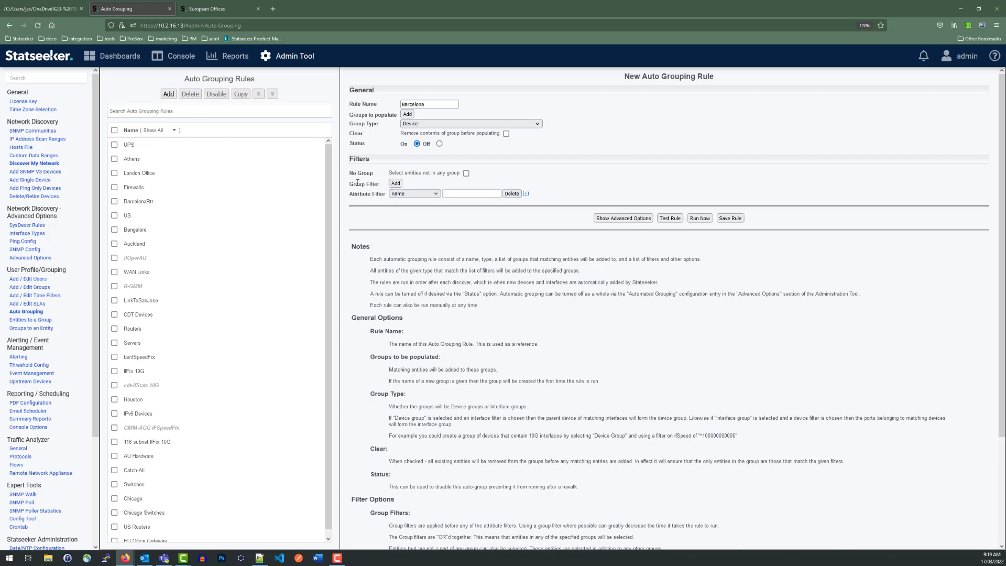
pyautogui.click(475, 192)
pyautogui.hotkey('ctrl', 'v')
# Step: Show the advanced options and add two configuration items to the rule, one for latitude and one for longitude
pyautogui.click(624, 217)
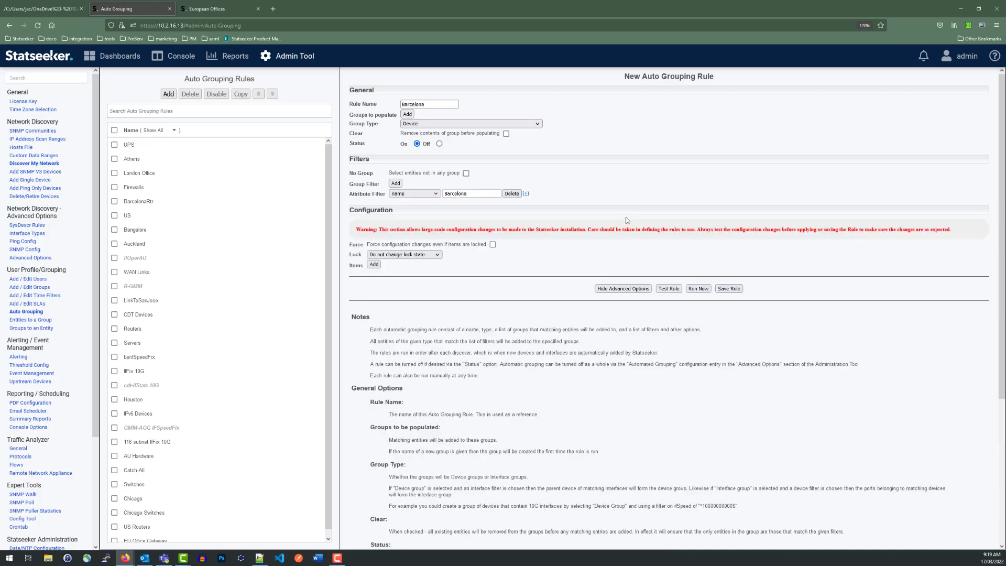
pyautogui.click(374, 264)
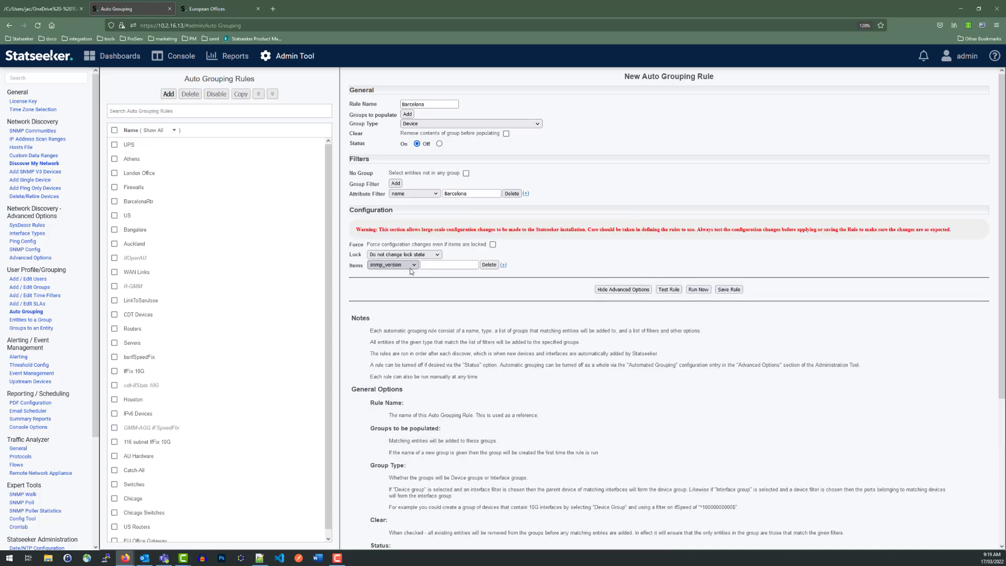
pyautogui.click(398, 264)
pyautogui.click(386, 363)
pyautogui.click(503, 265)
pyautogui.click(393, 274)
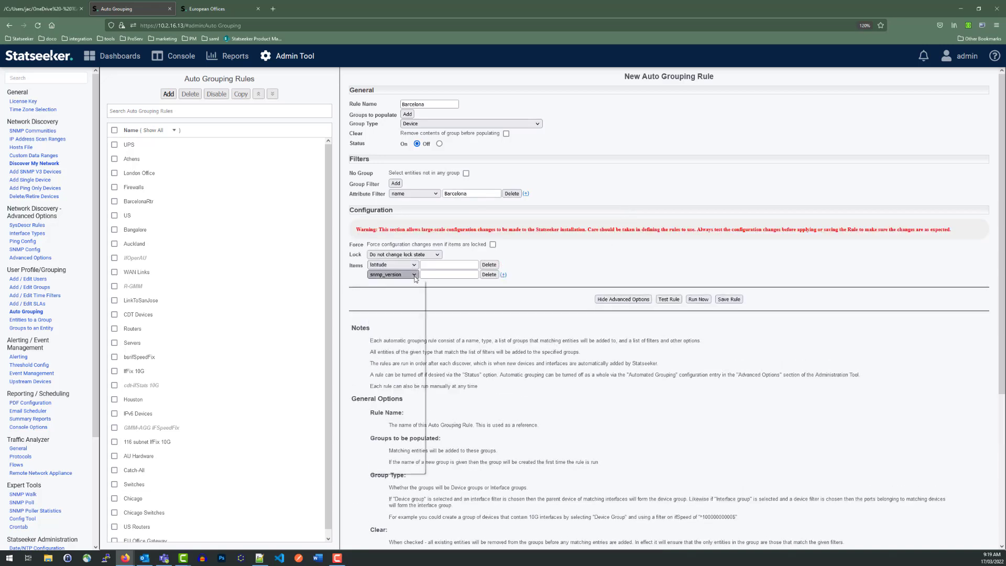
pyautogui.click(388, 382)
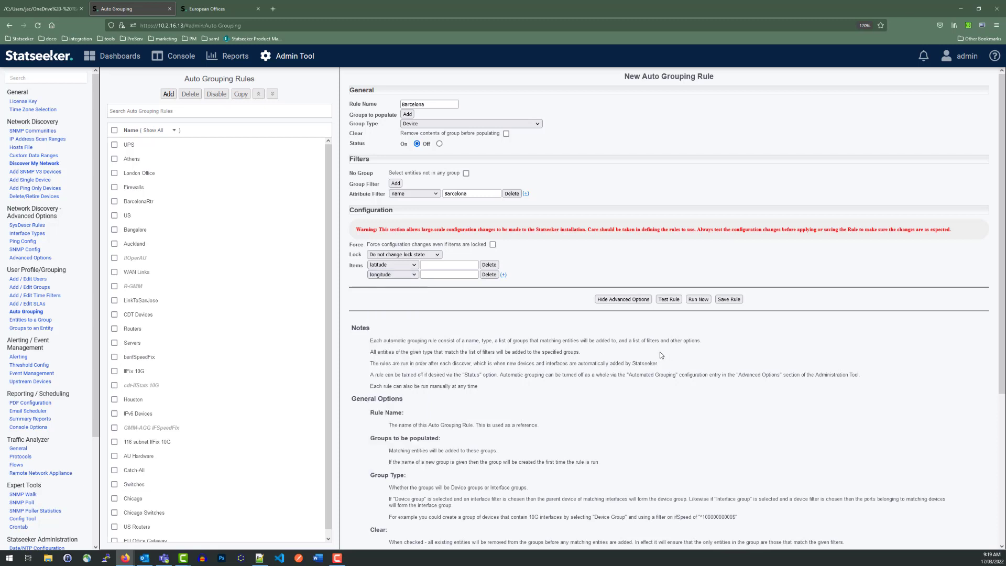
# Step: Set the latitude item to 41.3874 and the longitude item to 2.1686
pyautogui.click(465, 265)
pyautogui.write('41.3874')
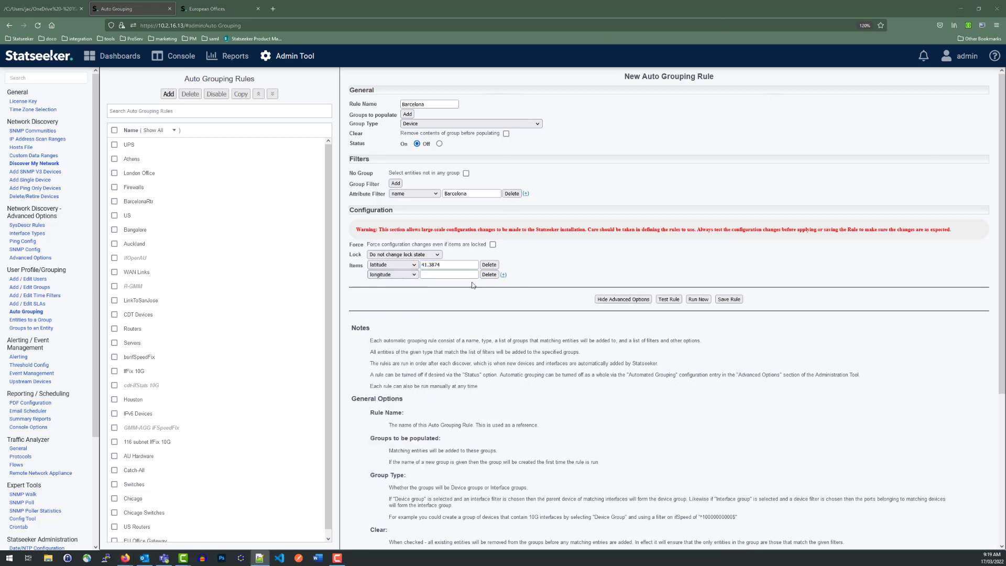
pyautogui.click(455, 272)
pyautogui.write('2.1686')
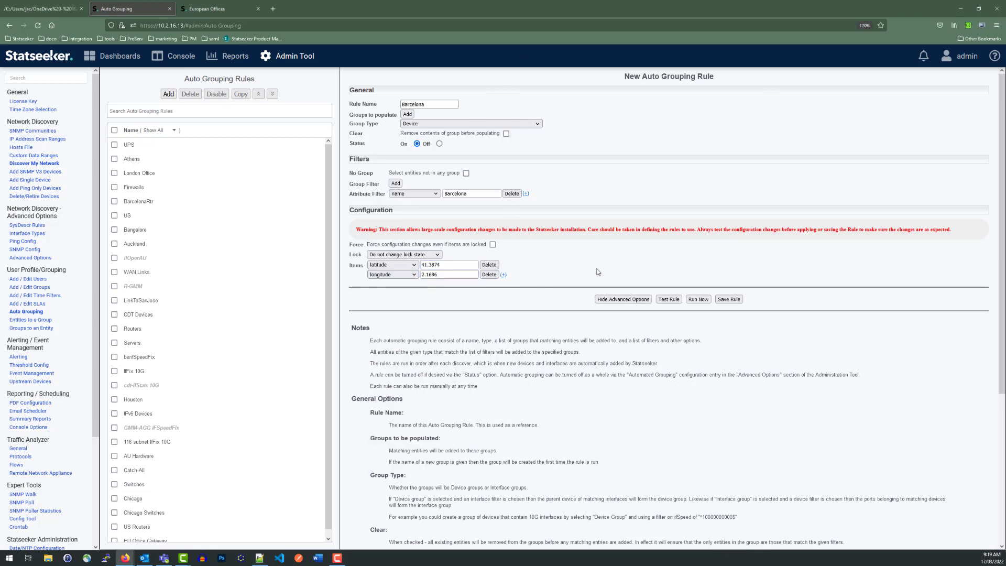
# Step: Test the Barcelona rule to review its planned configuration changes, and run it
pyautogui.click(667, 300)
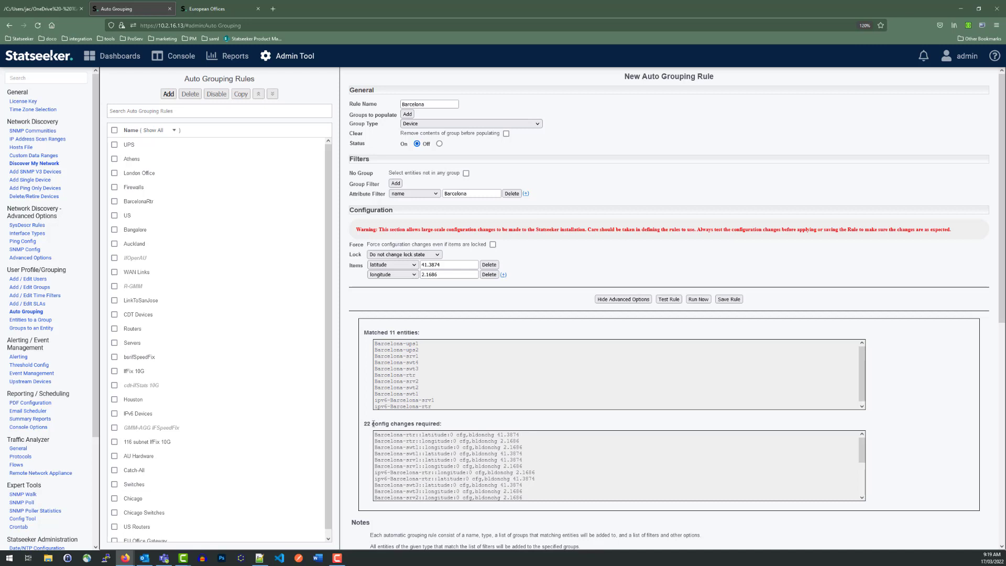
pyautogui.moveTo(375, 435); pyautogui.dragTo(521, 442)
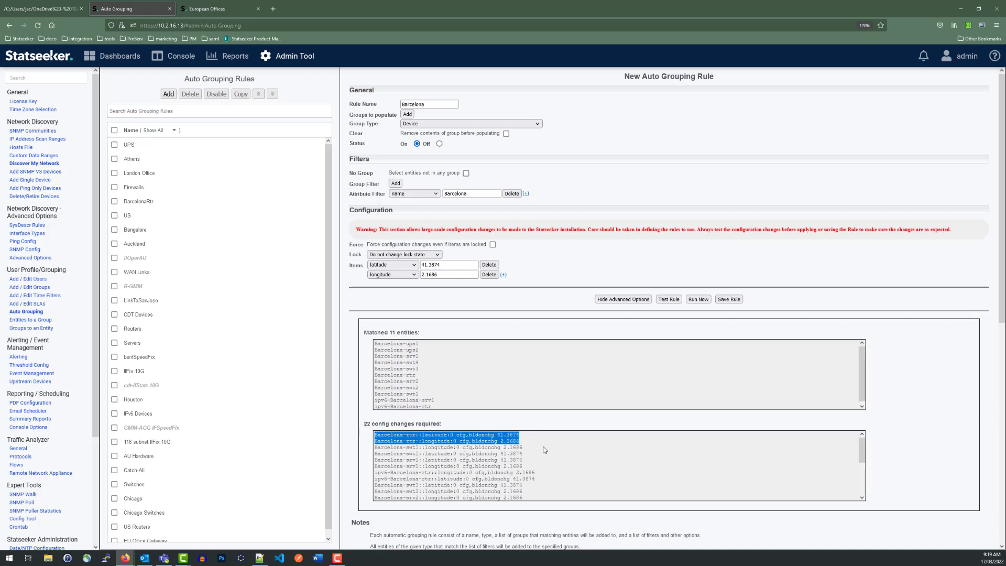
pyautogui.click(699, 300)
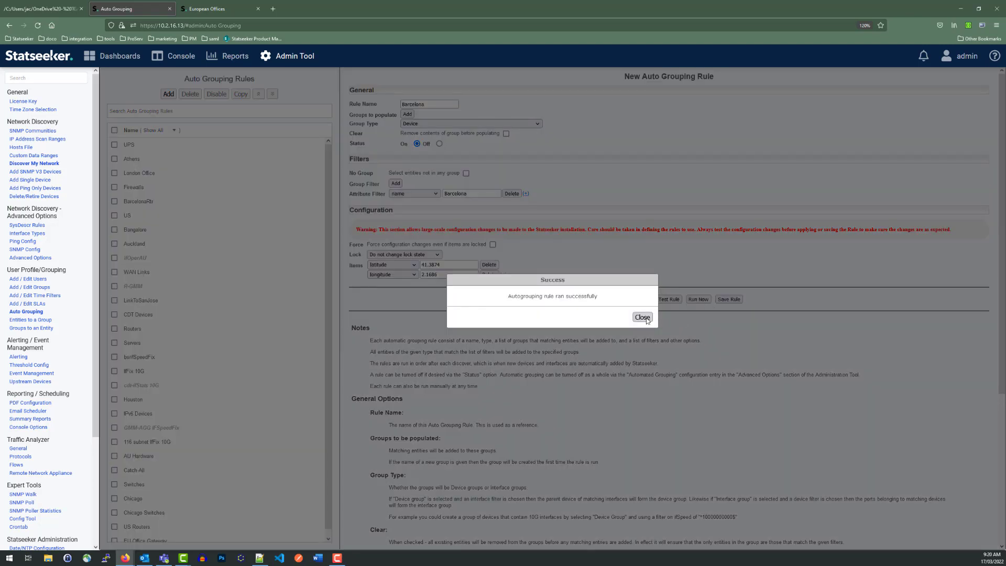
pyautogui.click(642, 318)
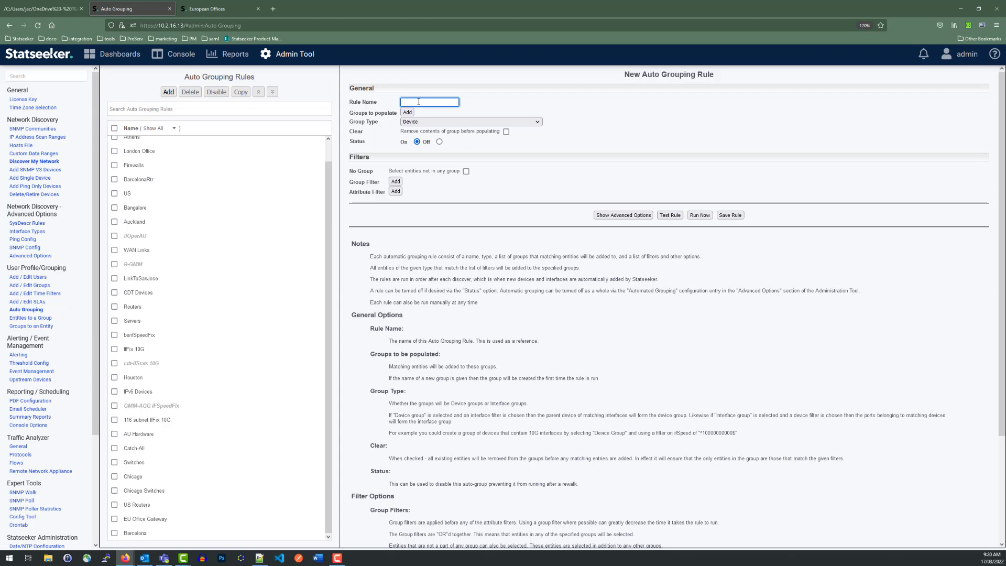
# Step: Name the next new rule Barcelona Office and add Barcelona as its group to populate
pyautogui.write('Barcelona Office')
pyautogui.moveTo(423, 103); pyautogui.dragTo(397, 102)
pyautogui.hotkey('ctrl', 'c')
pyautogui.click(407, 112)
pyautogui.hotkey('ctrl', 'v')
pyautogui.click(581, 119)
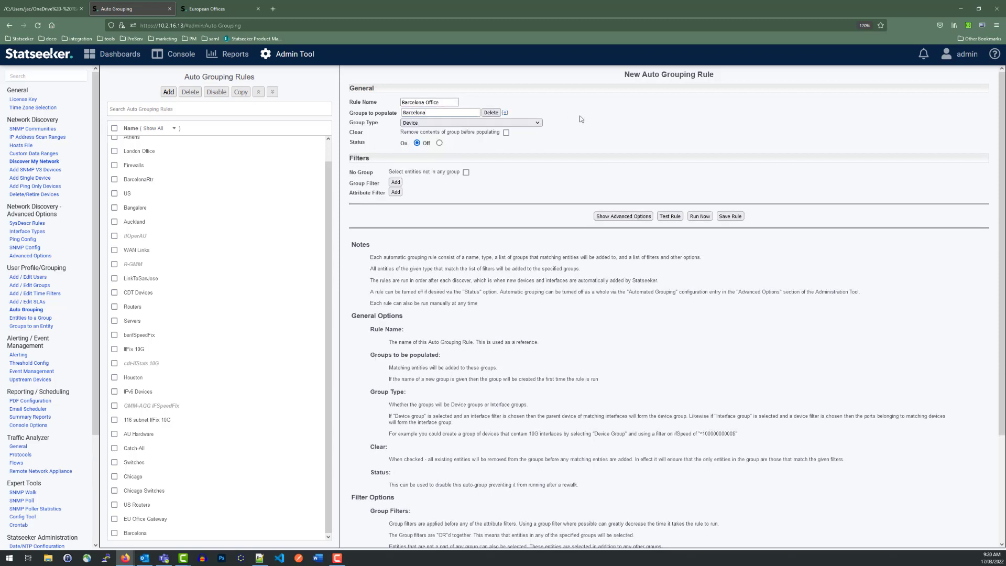
# Step: Add two attribute filters to the Barcelona Office rule, one on latitude and one on longitude
pyautogui.click(395, 193)
pyautogui.click(395, 195)
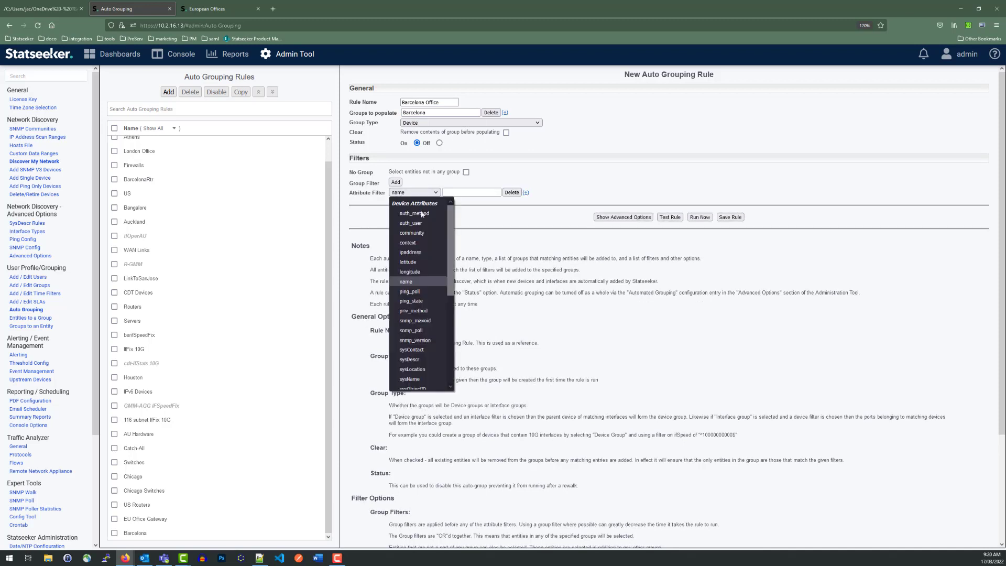
pyautogui.click(413, 259)
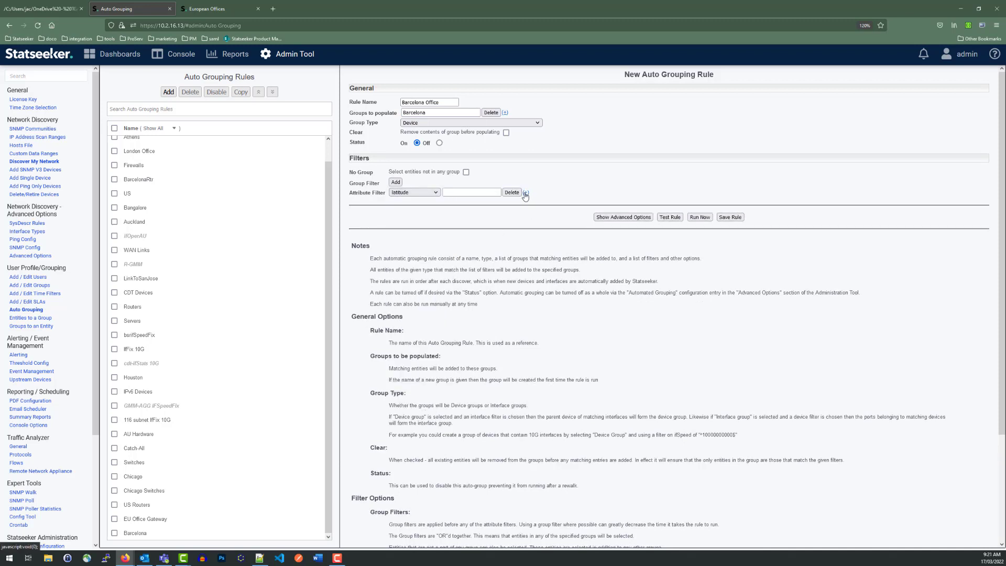
pyautogui.click(526, 192)
pyautogui.click(393, 202)
pyautogui.click(421, 281)
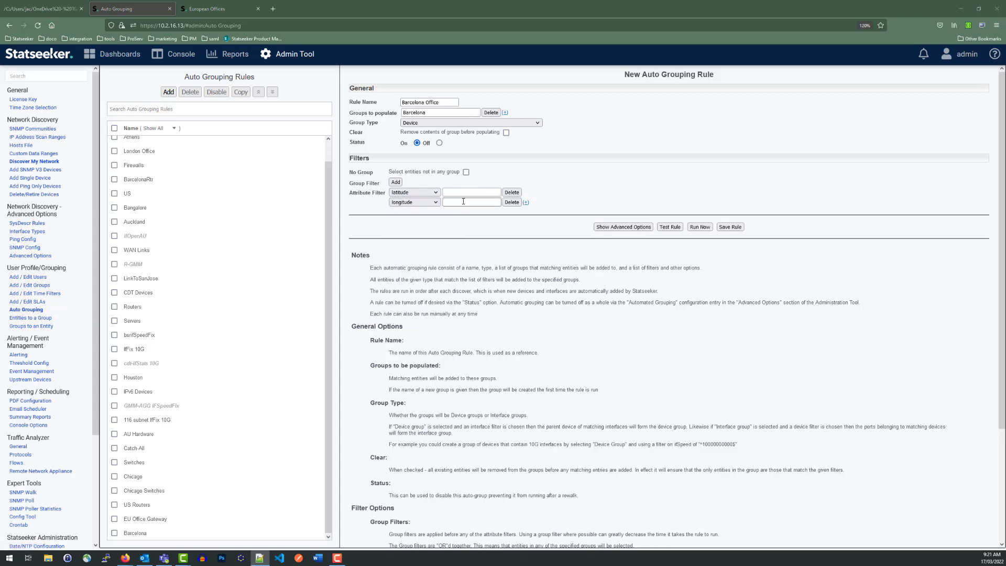
# Step: Set the longitude filter to 2.1686 and the latitude filter to 41.3874, and test the rule
pyautogui.click(463, 202)
pyautogui.hotkey('ctrl', 'v')
pyautogui.click(458, 192)
pyautogui.hotkey('ctrl', 'v')
pyautogui.click(656, 192)
pyautogui.click(672, 227)
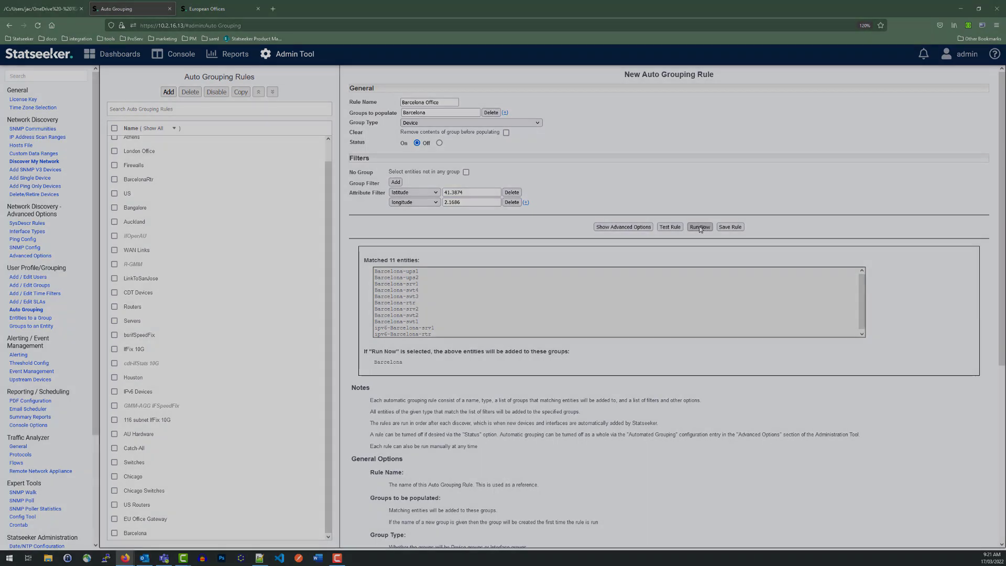
# Step: Go through the session topics slide to the dashboard playlists and open the OPS playlist for editing
pyautogui.click(29, 9)
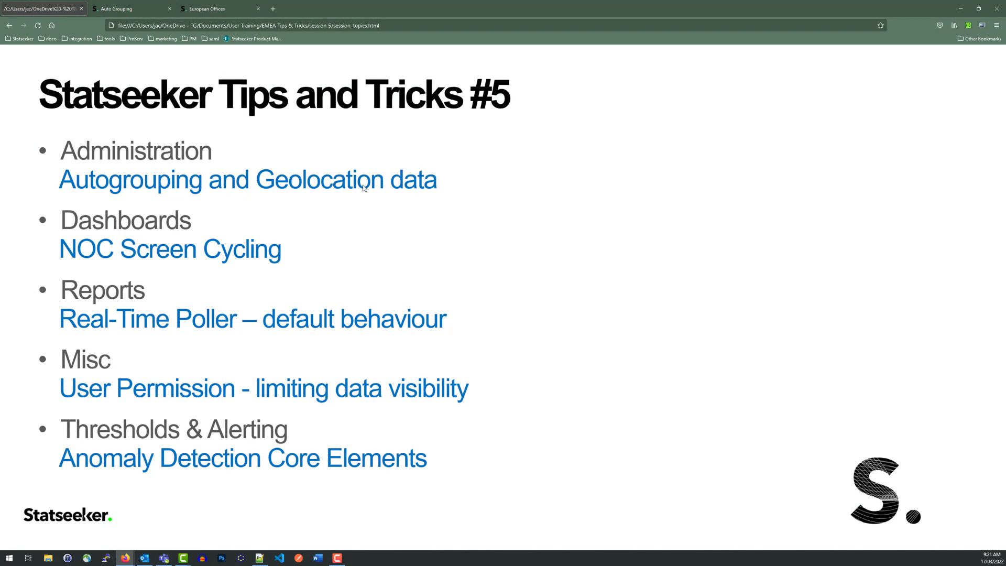
pyautogui.click(233, 255)
pyautogui.moveTo(111, 54)
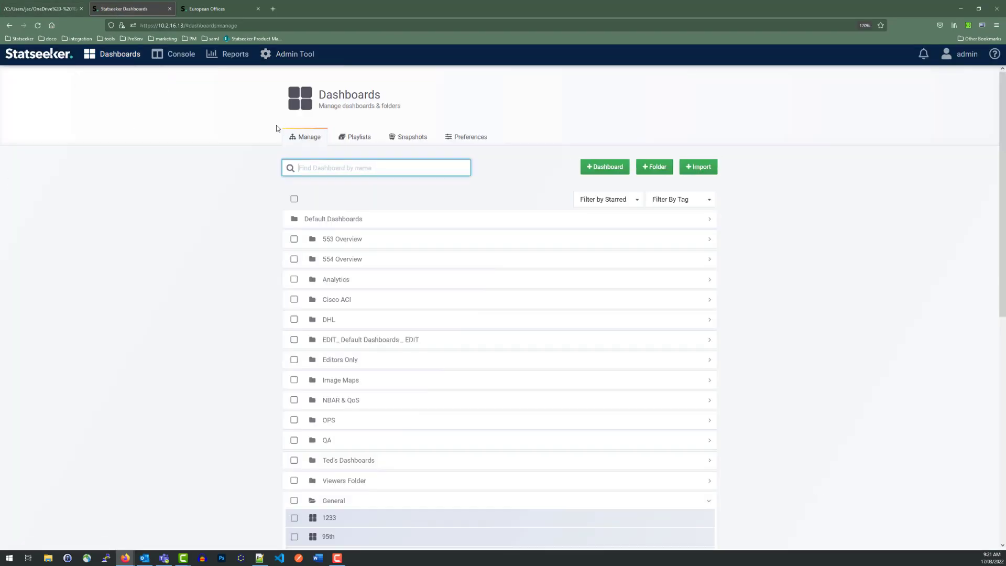
pyautogui.click(360, 137)
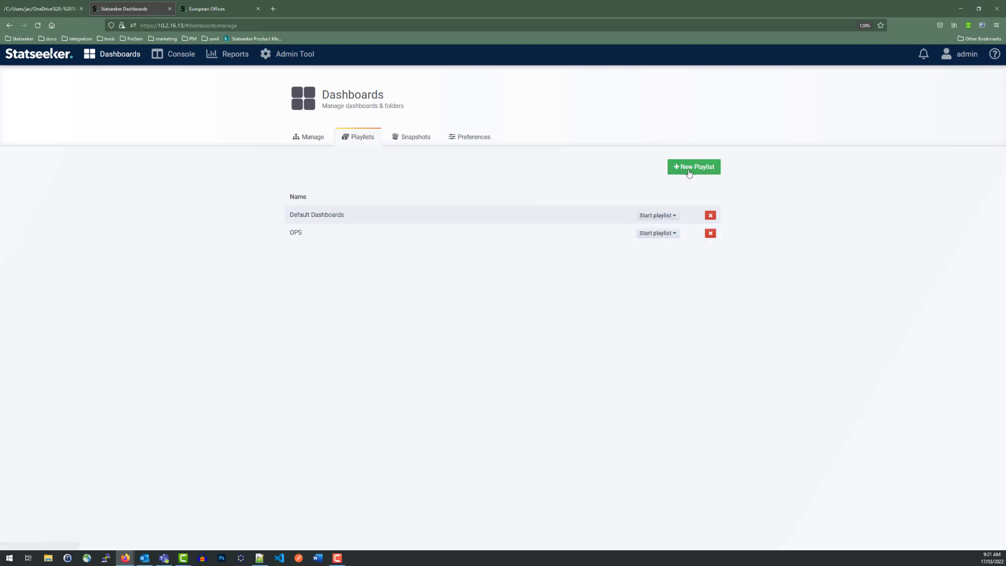
pyautogui.click(348, 233)
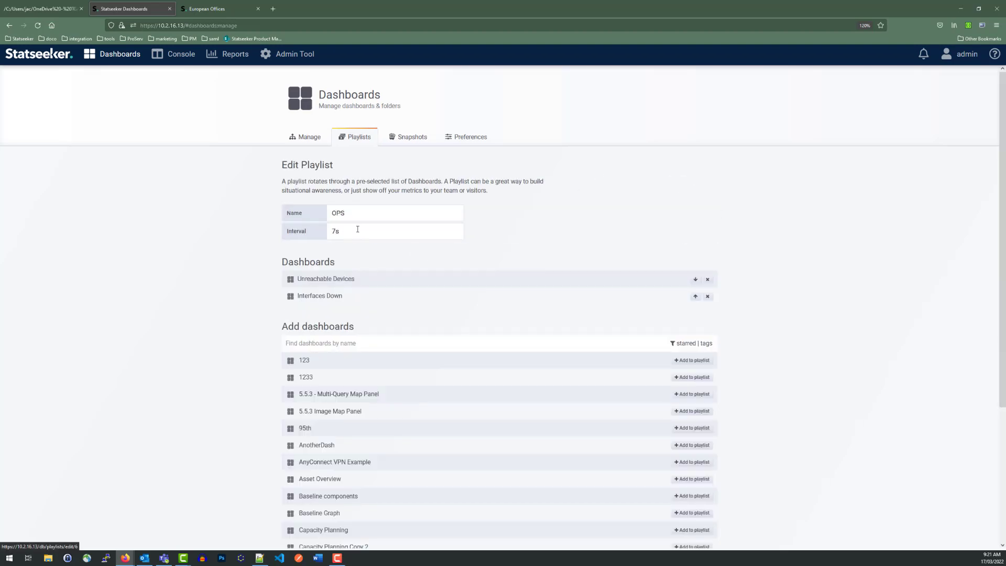
# Step: Find the Network Anomalies dashboard with "Anom", add it to the OPS playlist, move it above Interfaces Down, and save the playlist
pyautogui.click(375, 341)
pyautogui.write('Anom')
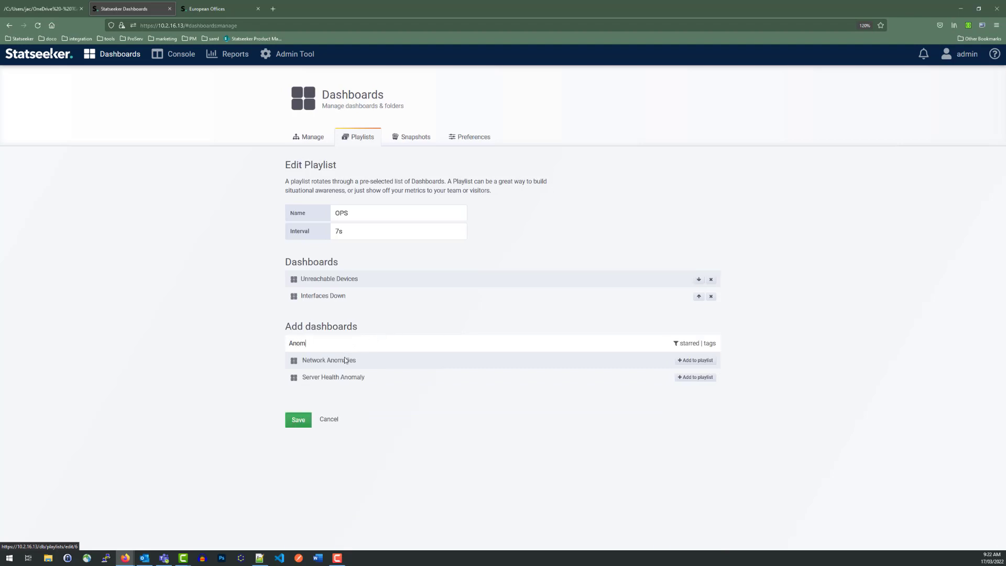
pyautogui.click(696, 360)
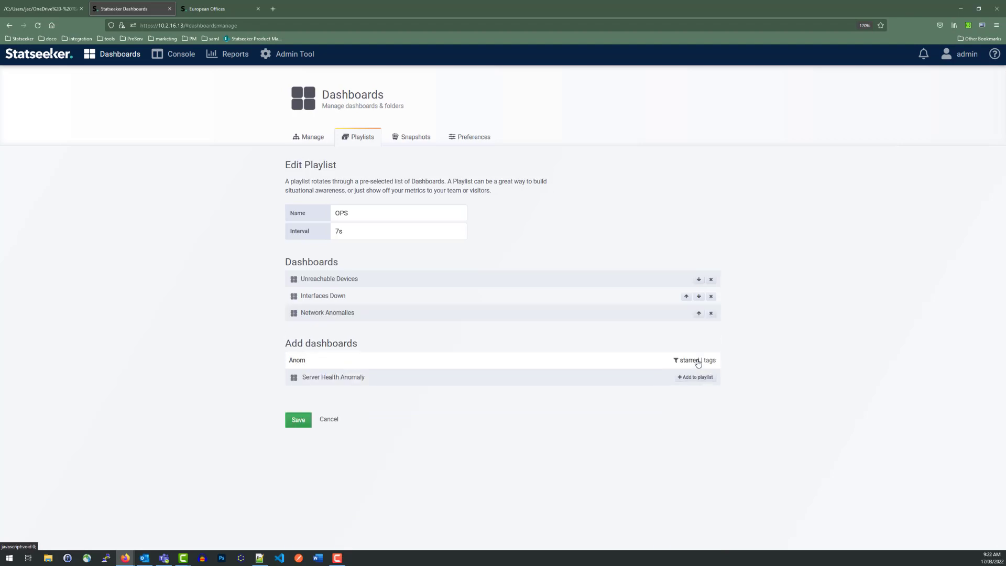
pyautogui.click(699, 313)
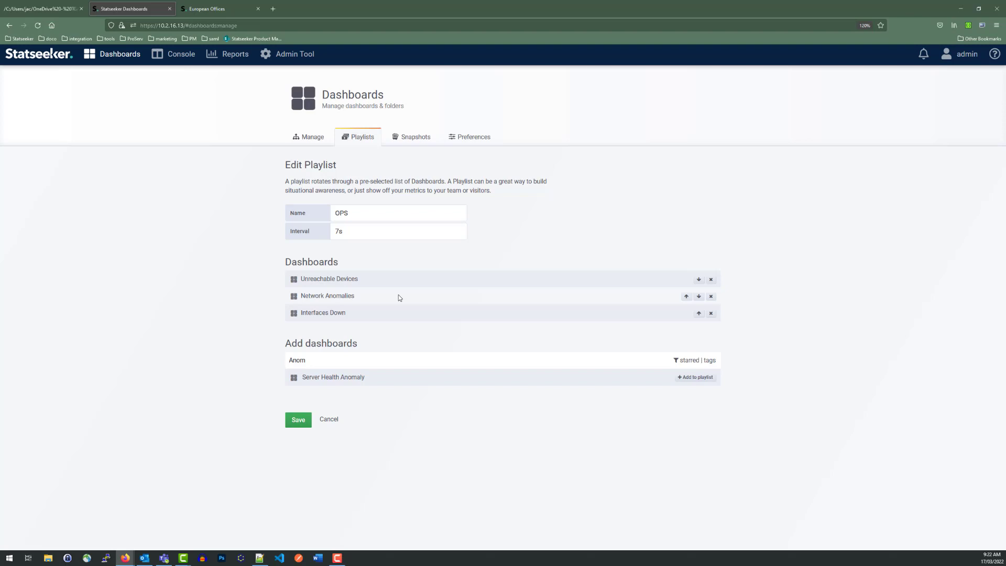
pyautogui.click(298, 419)
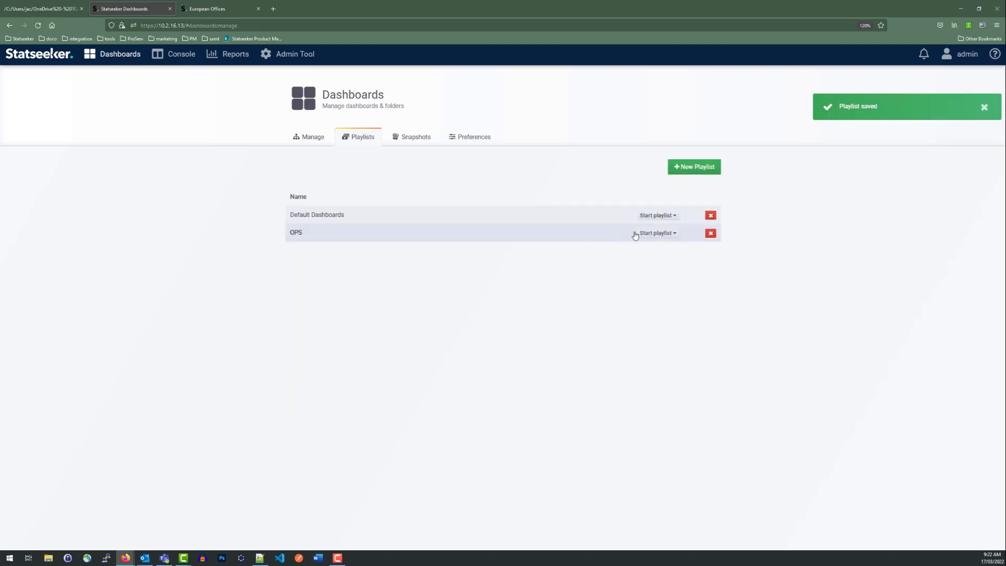
# Step: Start the OPS playlist in Normal mode and skip ahead to its next dashboard
pyautogui.click(662, 234)
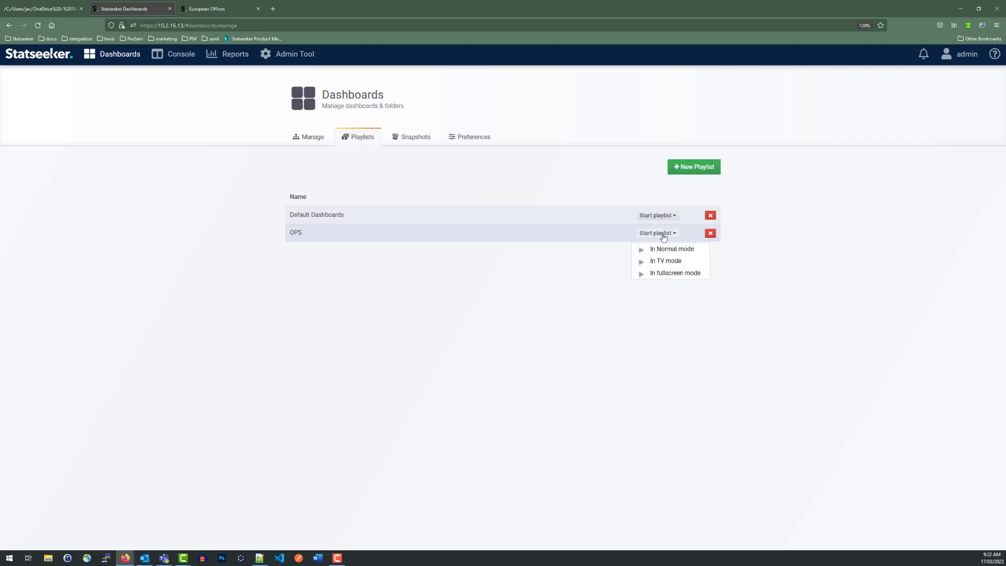
pyautogui.click(679, 251)
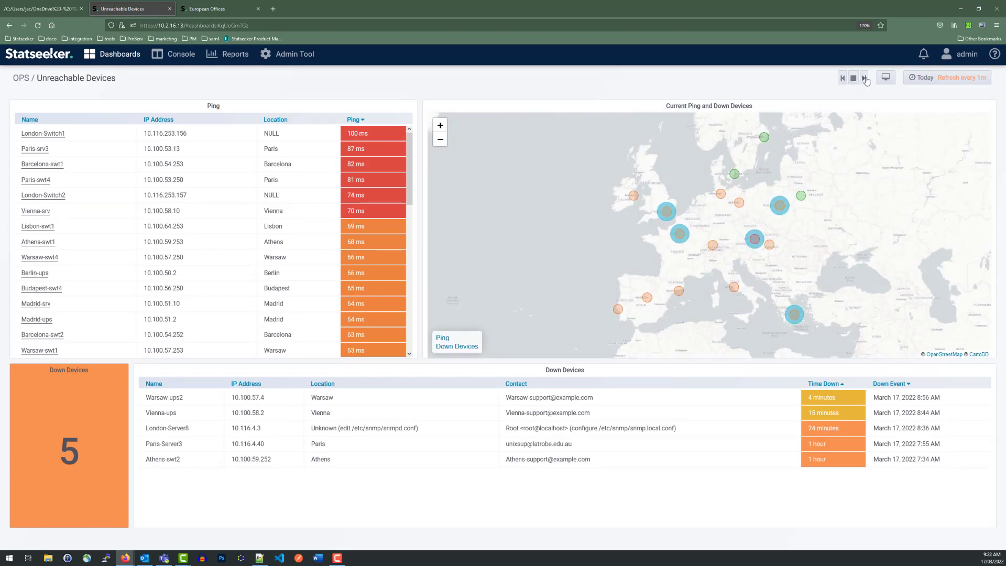
pyautogui.click(864, 78)
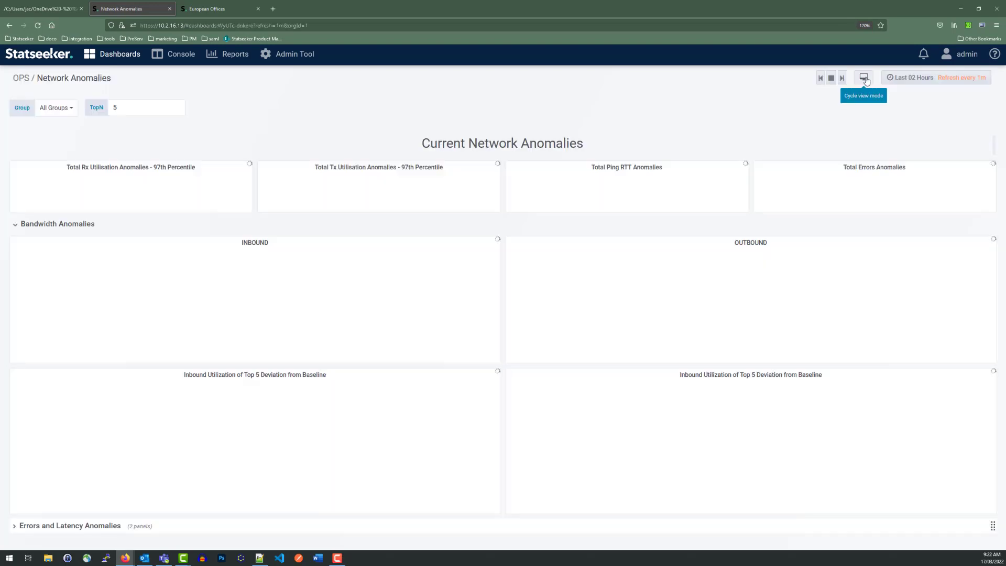
# Step: Return to the dashboard playlists, play OPS in fullscreen mode, and leave the fullscreen view
pyautogui.moveTo(113, 54)
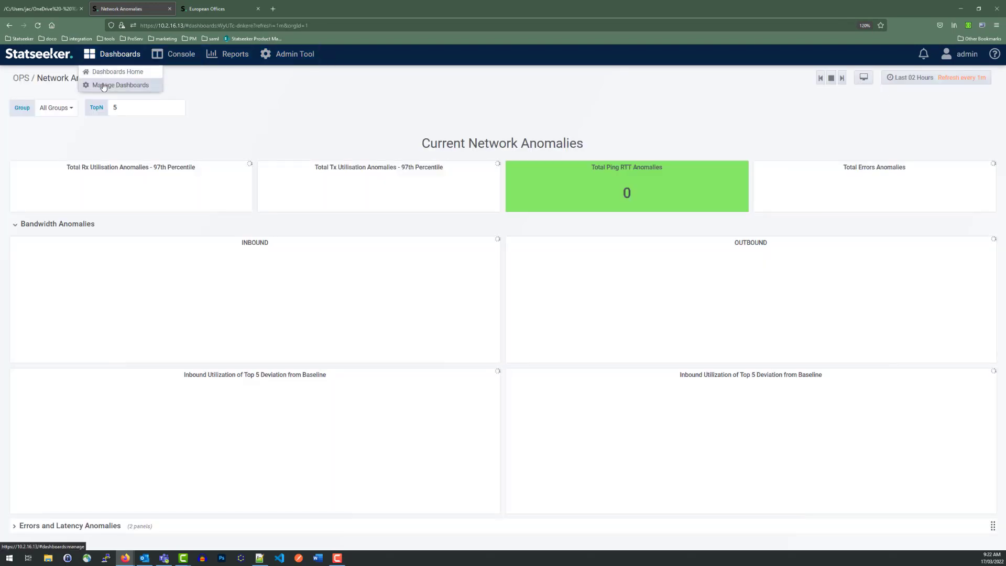
pyautogui.click(103, 85)
pyautogui.click(359, 137)
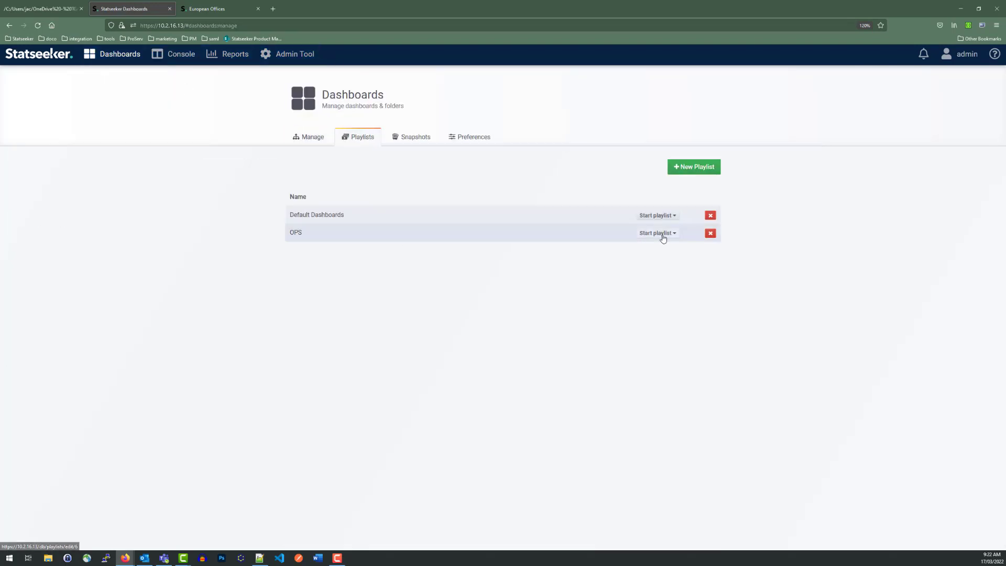
pyautogui.click(657, 232)
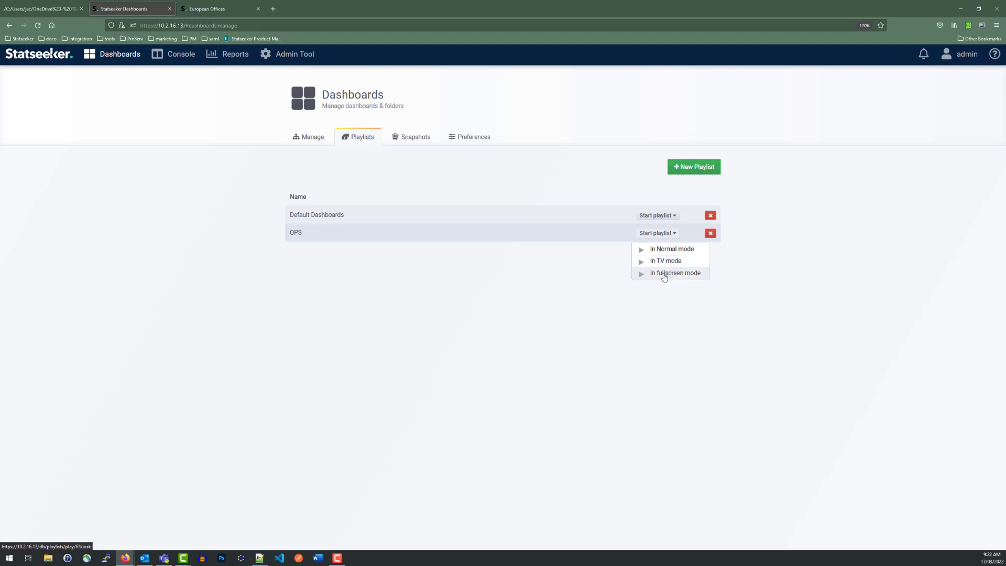
pyautogui.click(663, 273)
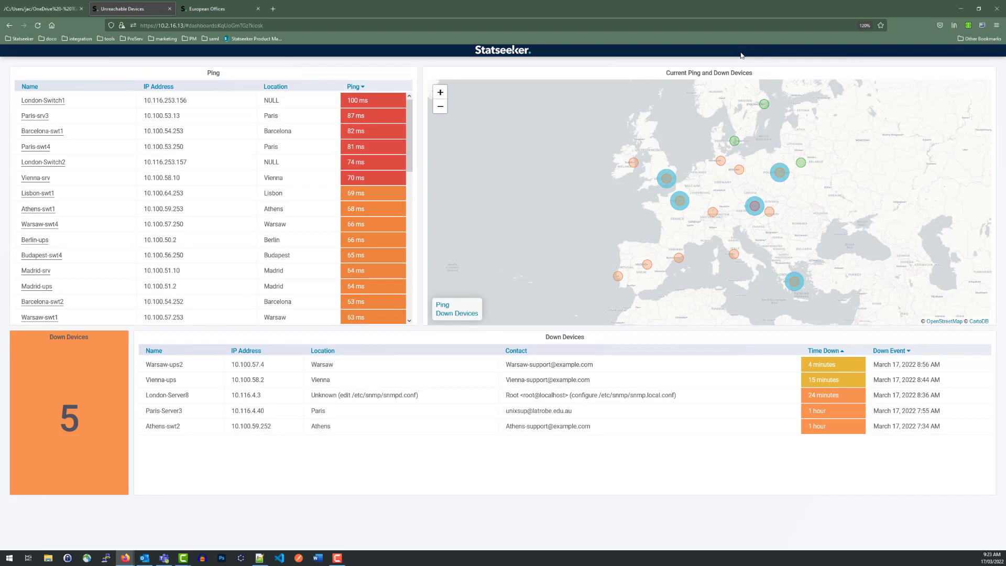
pyautogui.press('Escape')
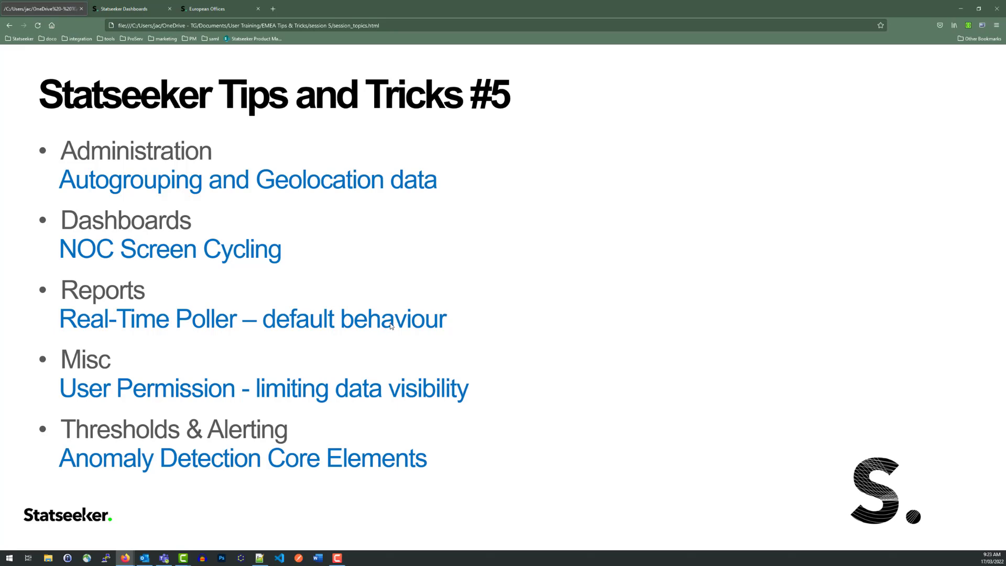
# Step: Open the report Console and select the Atlanta group as the group filter
pyautogui.click(123, 9)
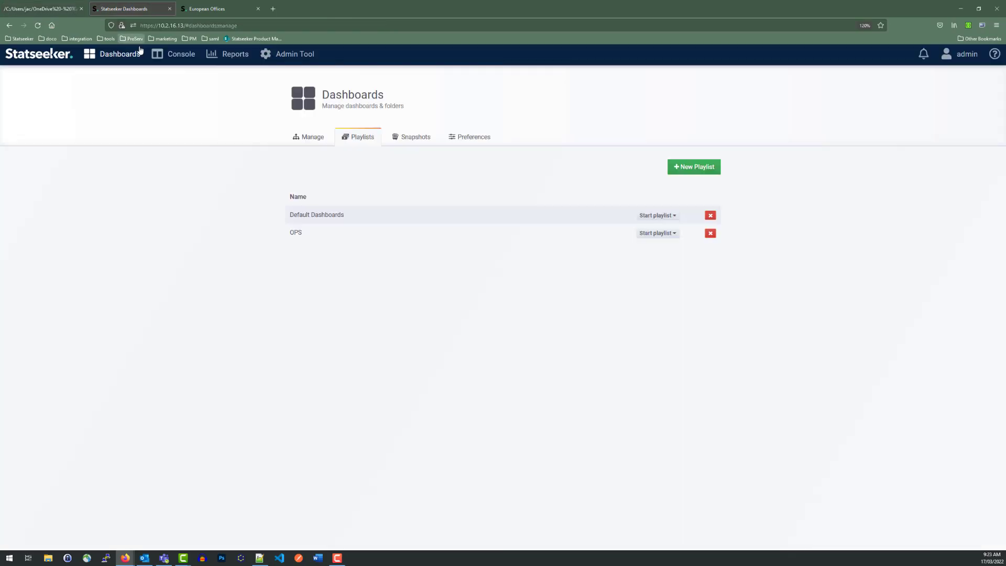
pyautogui.click(180, 57)
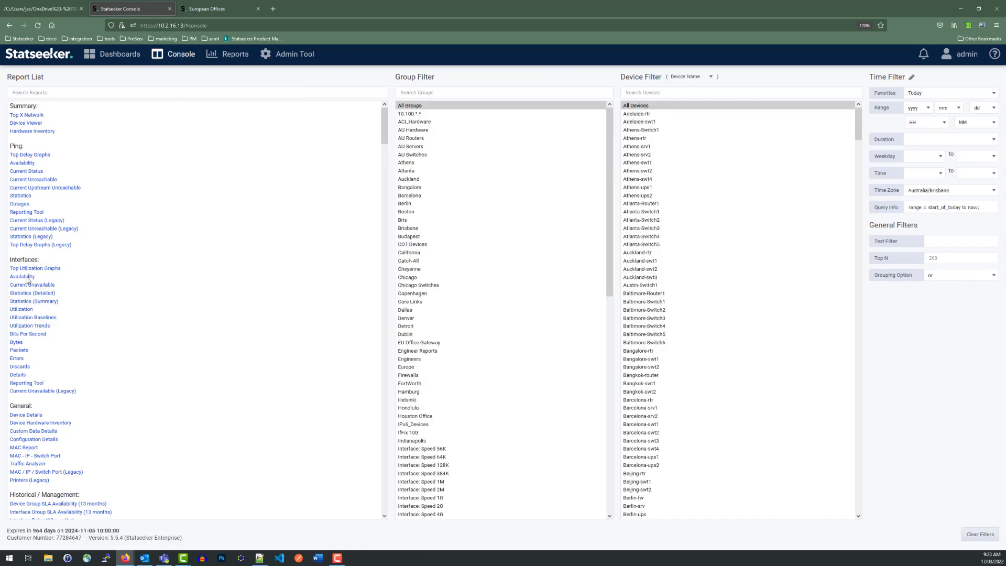
pyautogui.click(412, 171)
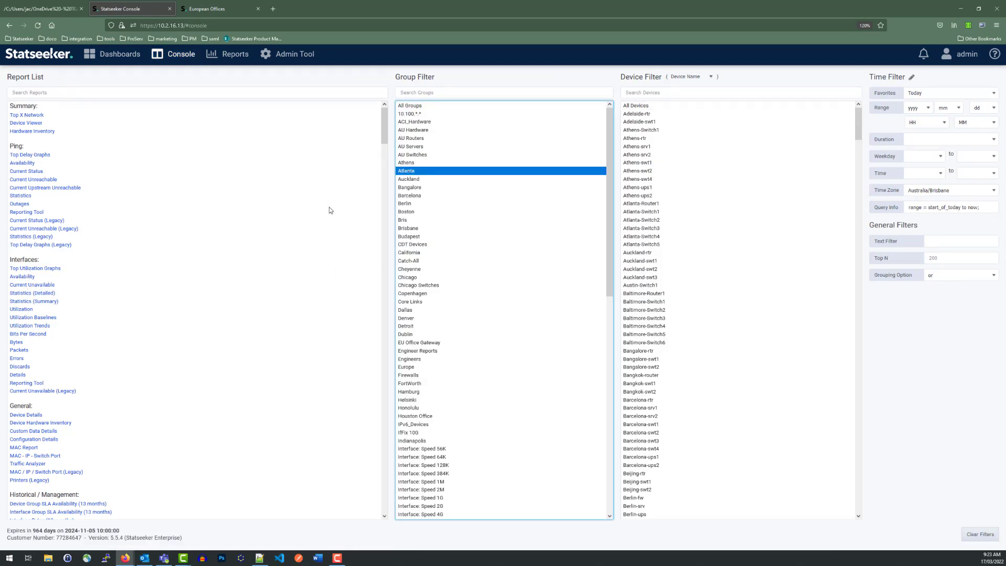
# Step: Open the detailed interface statistics report for Atlanta, drill into Atlanta-Switch2 Gi6/0/1 received bytes, show its real-time polling graph, and close the drilldown
pyautogui.click(24, 293)
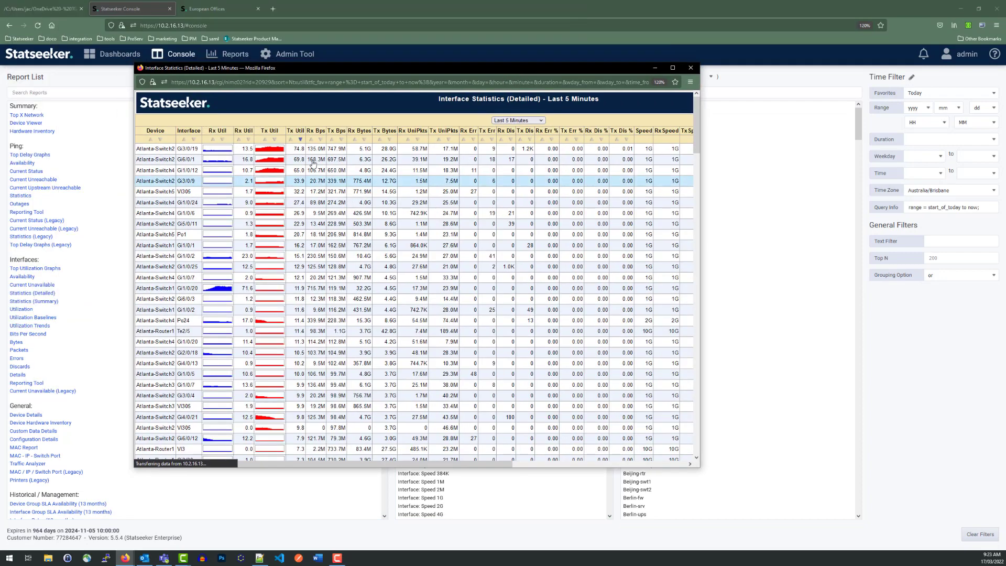
pyautogui.click(365, 162)
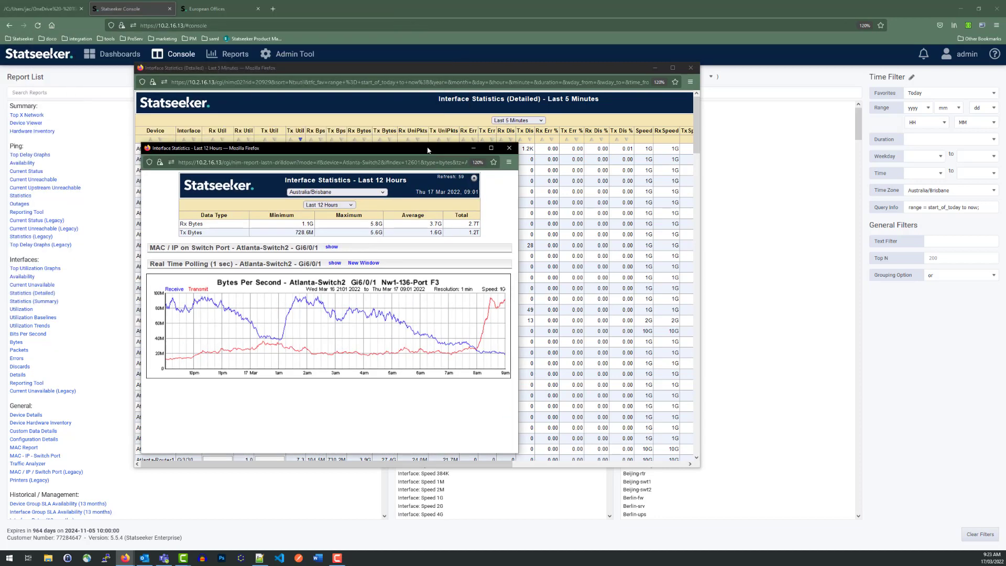
pyautogui.click(655, 69)
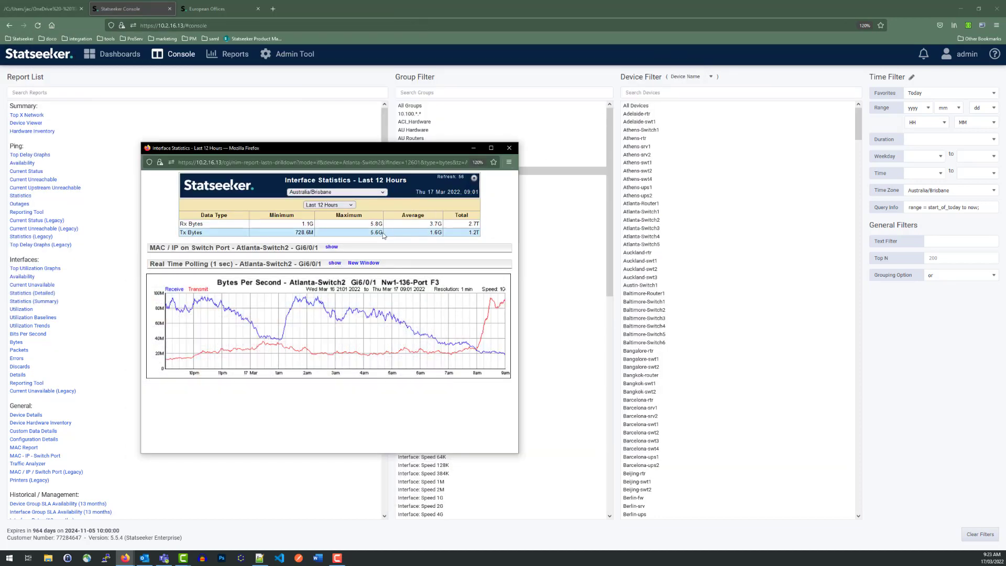
pyautogui.click(334, 263)
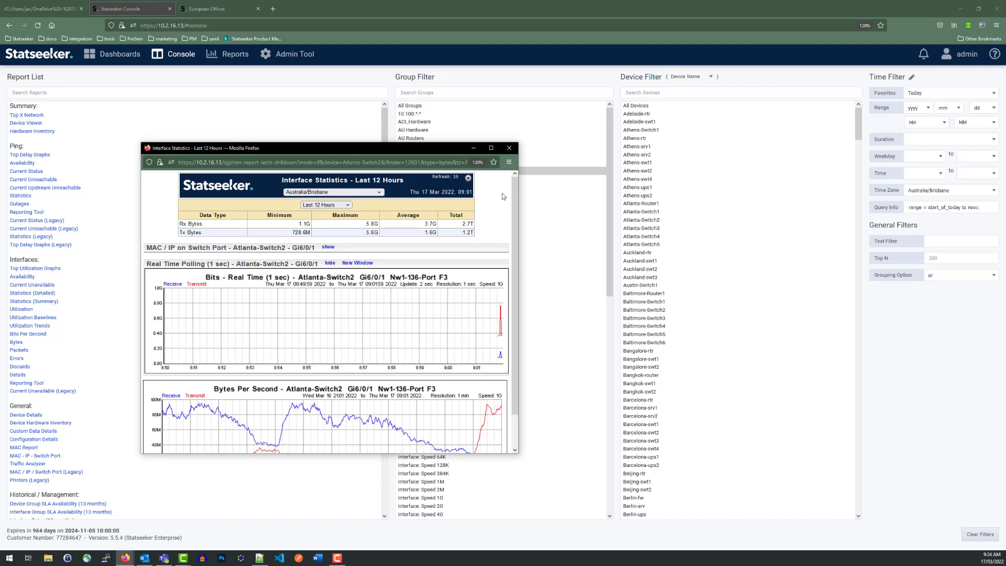
pyautogui.click(509, 148)
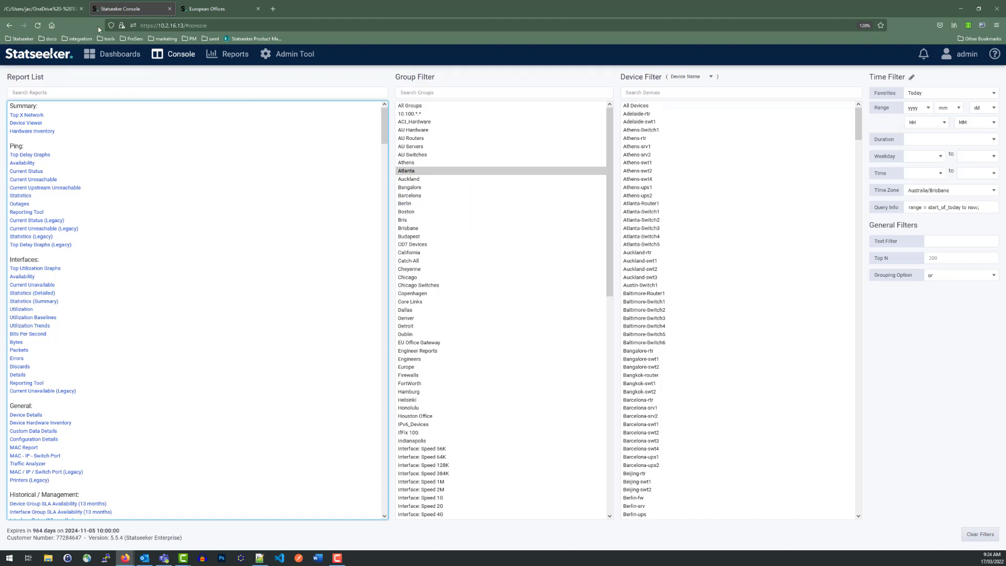
# Step: Review the Real Time Polling setting and its Interface Drilldown Report display choices in the Admin Tool's Advanced Options, leaving them as they are
pyautogui.click(288, 54)
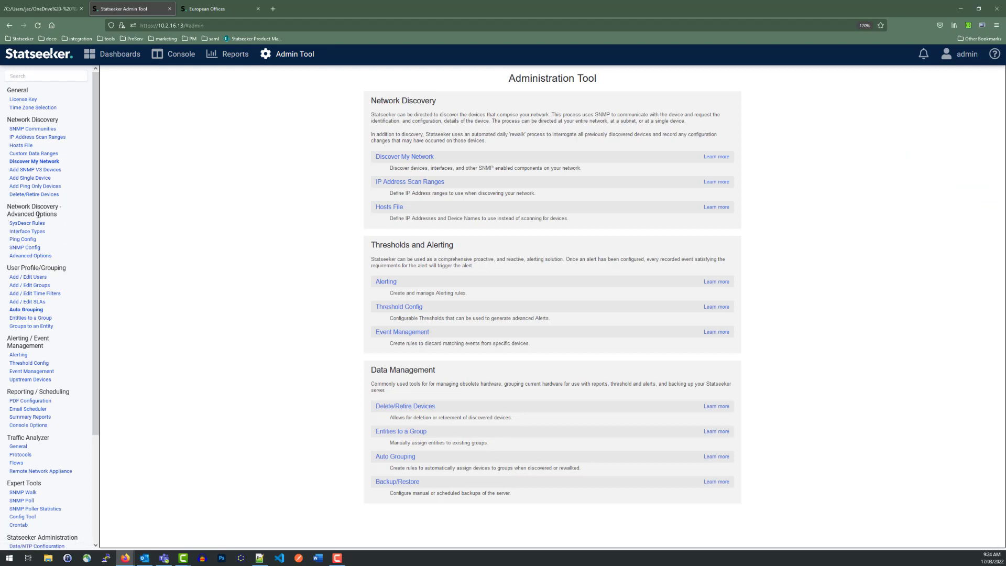
pyautogui.click(46, 256)
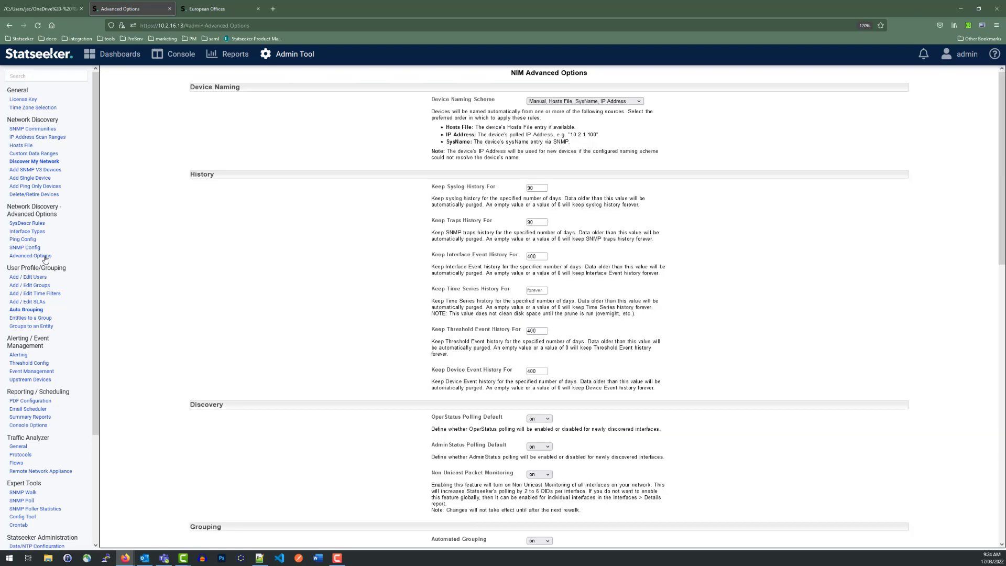
pyautogui.scroll(-20, 290, 227)
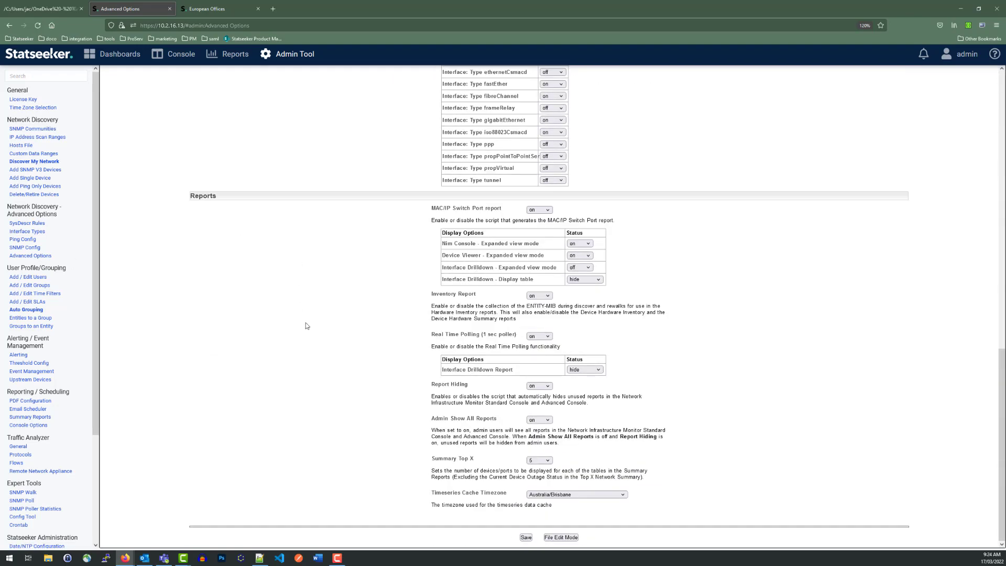
pyautogui.click(547, 337)
pyautogui.click(577, 340)
pyautogui.click(593, 370)
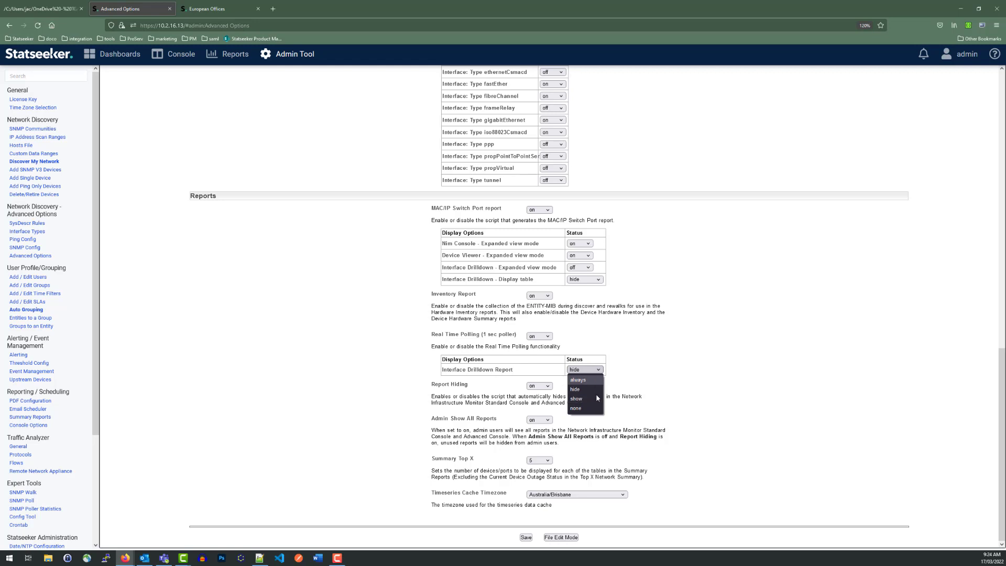
pyautogui.click(635, 374)
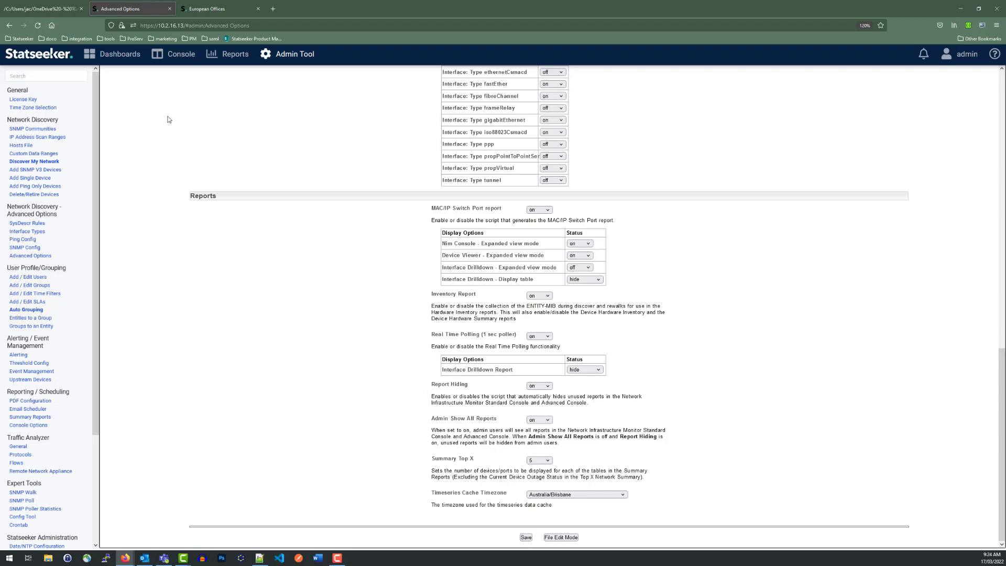
# Step: Check the session topics page, return to the European Offices dashboard, and compare the admin's view side by side with the limited user's map
pyautogui.click(53, 11)
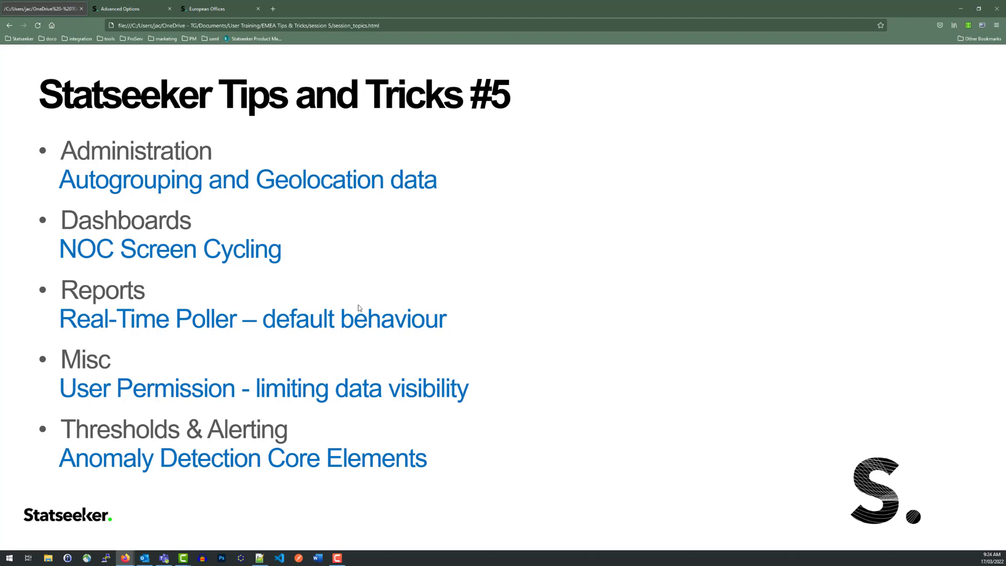
pyautogui.click(215, 9)
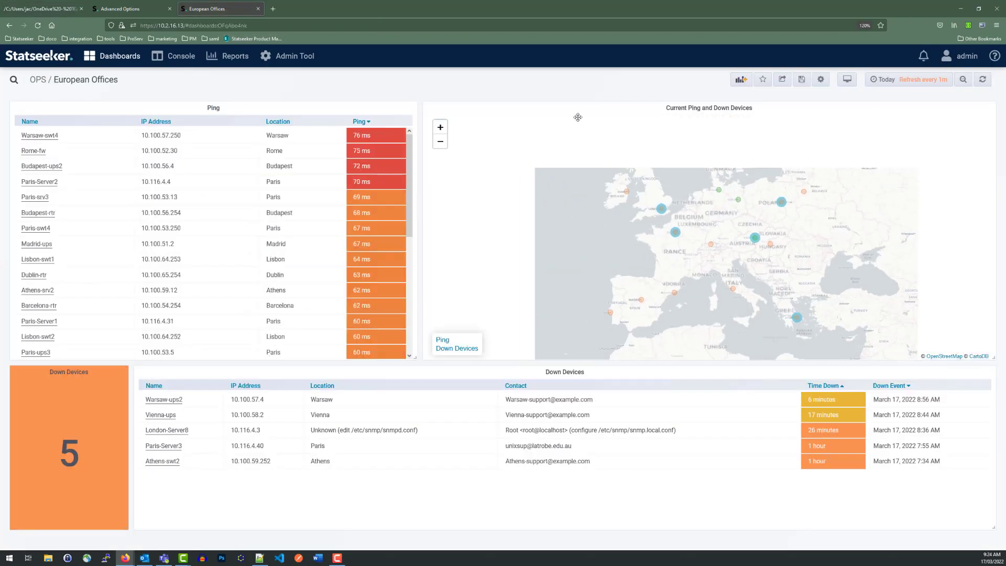
pyautogui.click(979, 9)
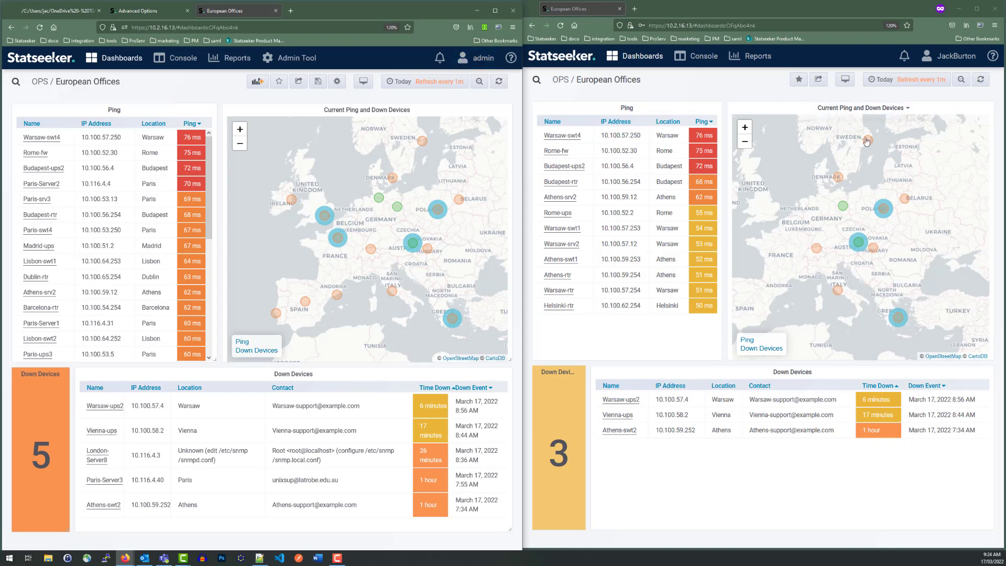
pyautogui.moveTo(953, 68)
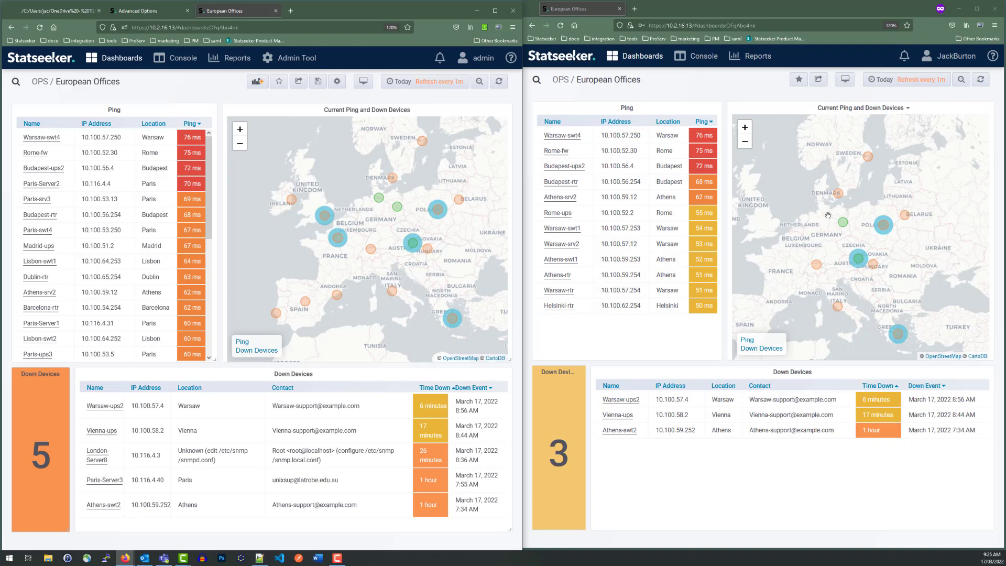
pyautogui.moveTo(893, 204); pyautogui.dragTo(925, 180)
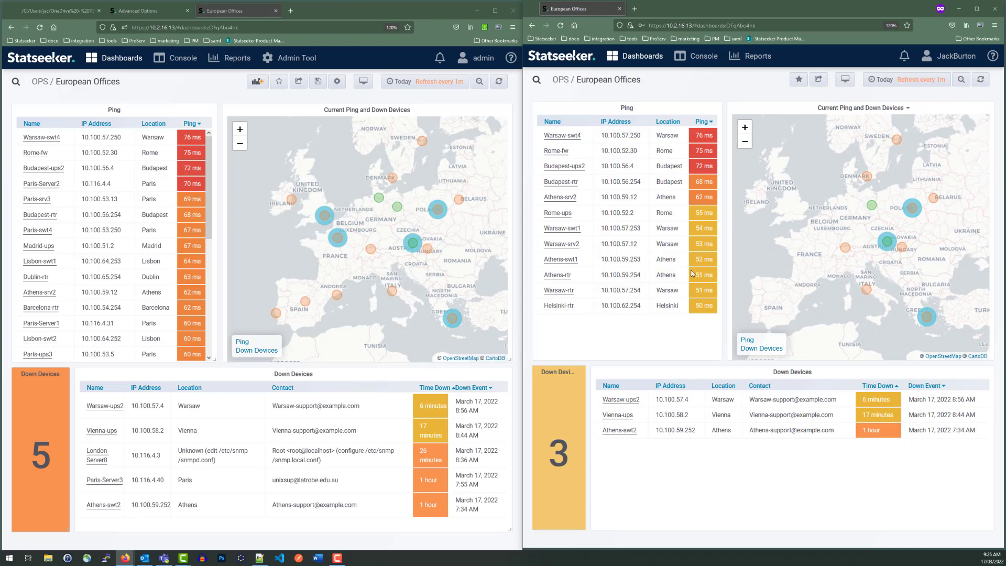
# Step: Open Add / Edit Groups in the admin session and reverse the assignment view so that groups are assigned per User instead of per Device
pyautogui.click(137, 11)
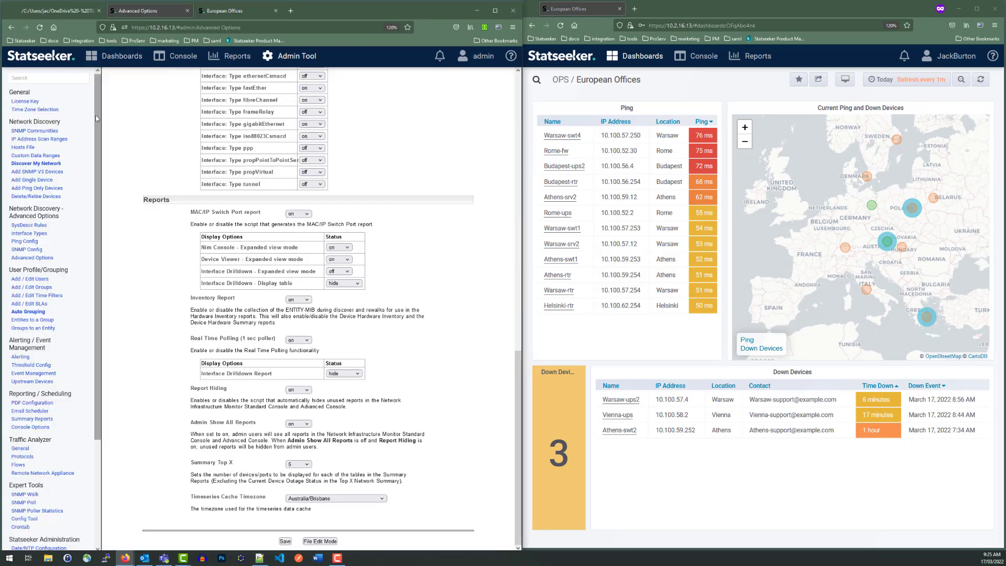
pyautogui.click(36, 289)
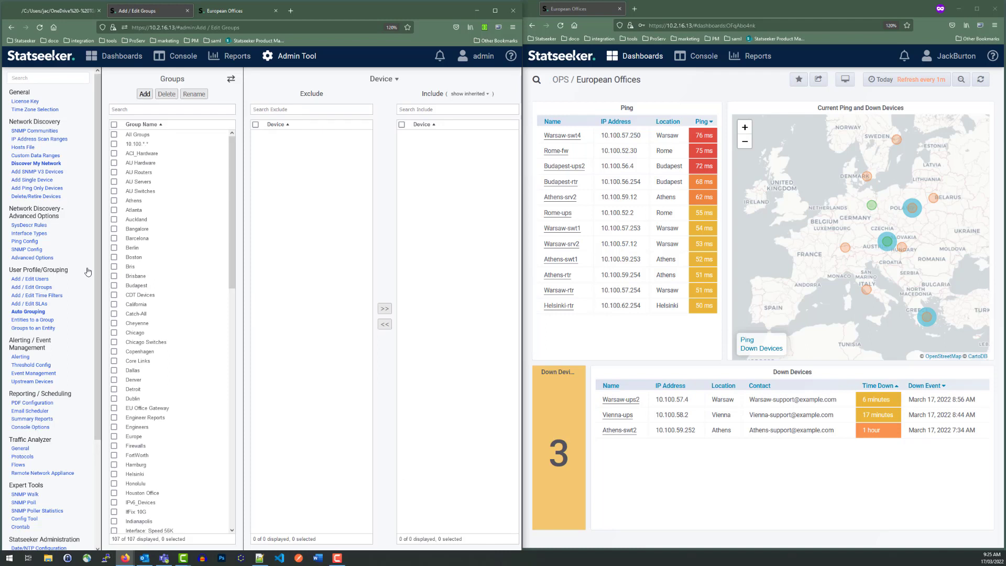
pyautogui.click(230, 78)
pyautogui.click(175, 81)
pyautogui.click(173, 149)
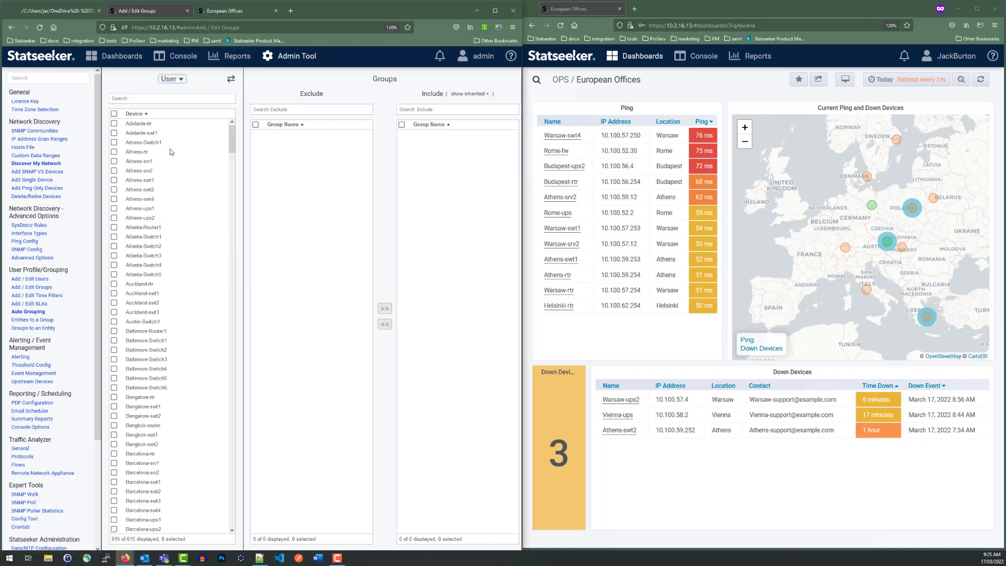
# Step: Add the Spain group to the limited user's included groups, finding it with "Spain", and check the Spanish devices on that user's map
pyautogui.click(140, 142)
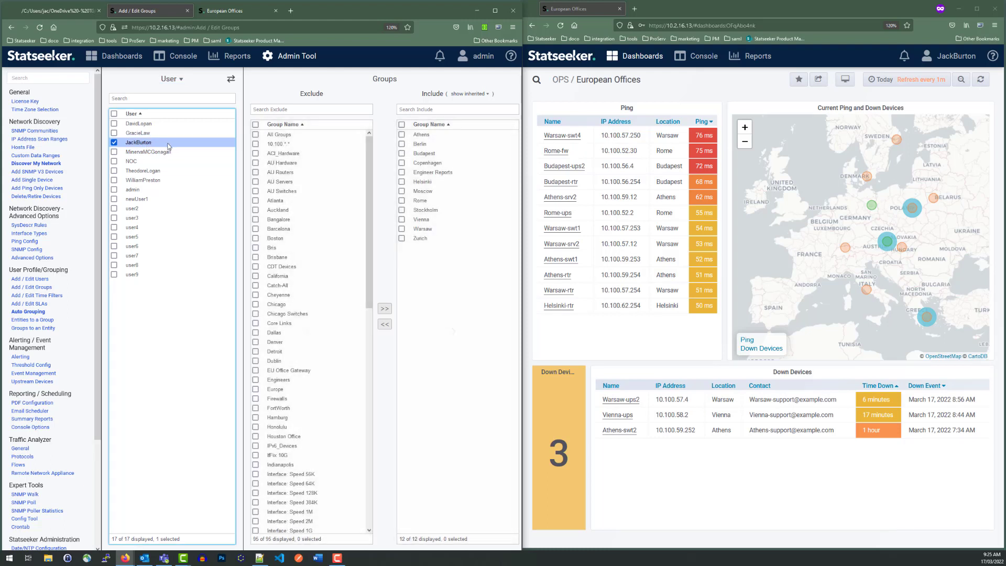
pyautogui.click(298, 110)
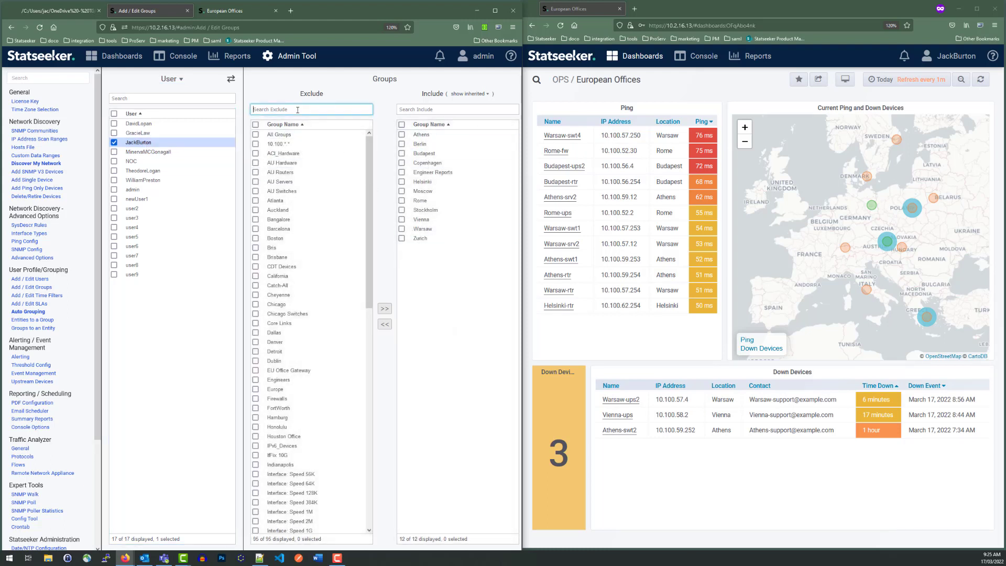
pyautogui.write('Spain')
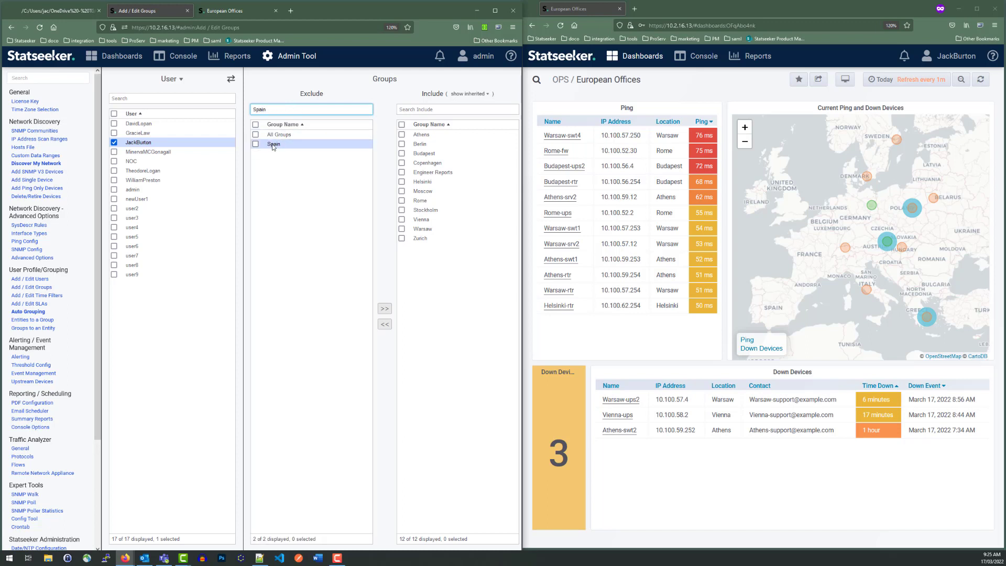
pyautogui.click(273, 144)
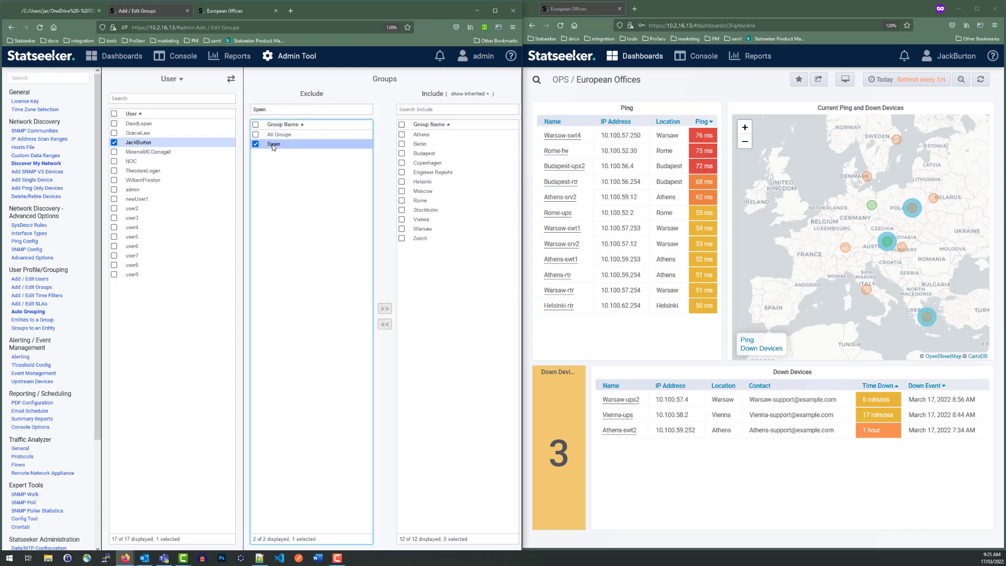
pyautogui.click(384, 309)
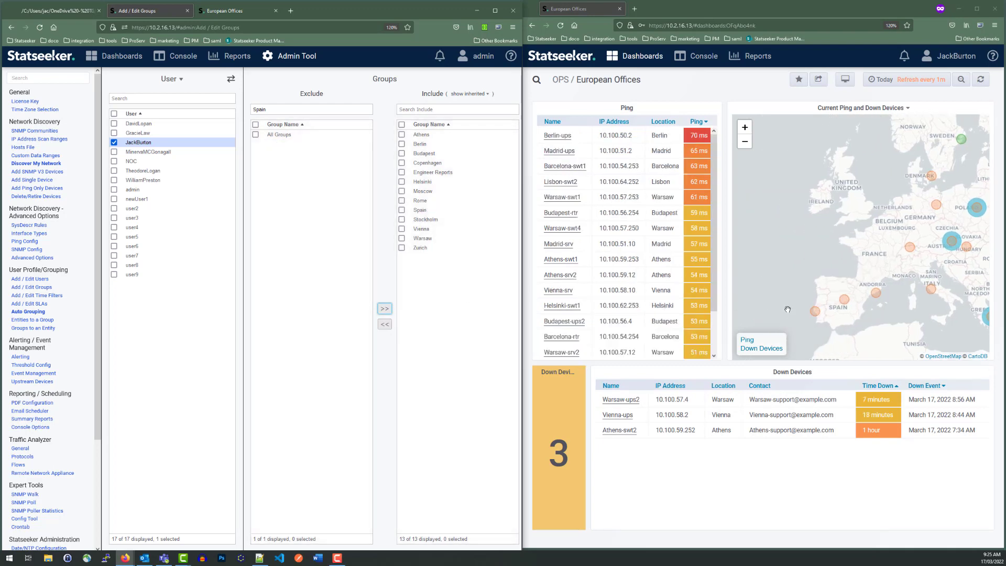
pyautogui.moveTo(819, 317)
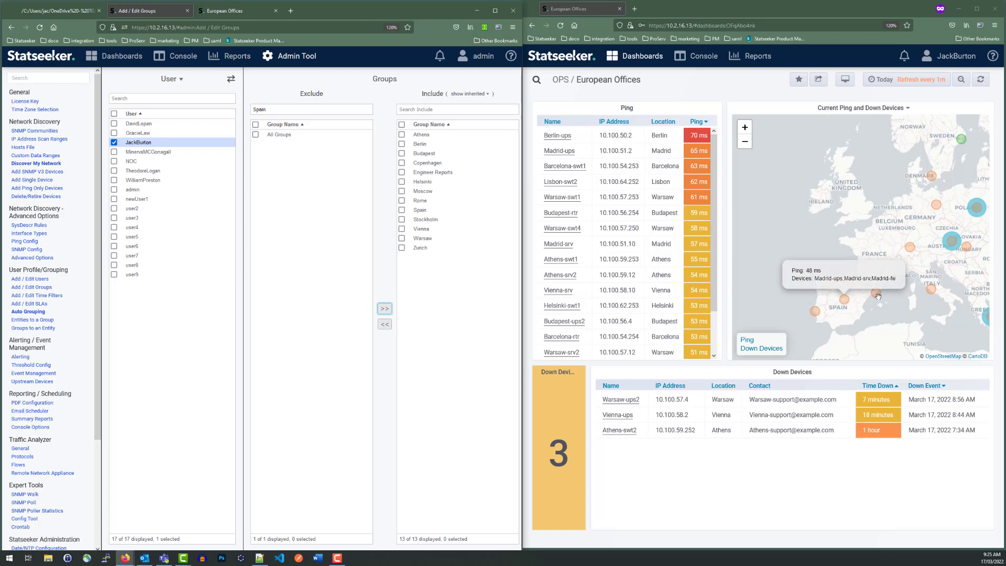
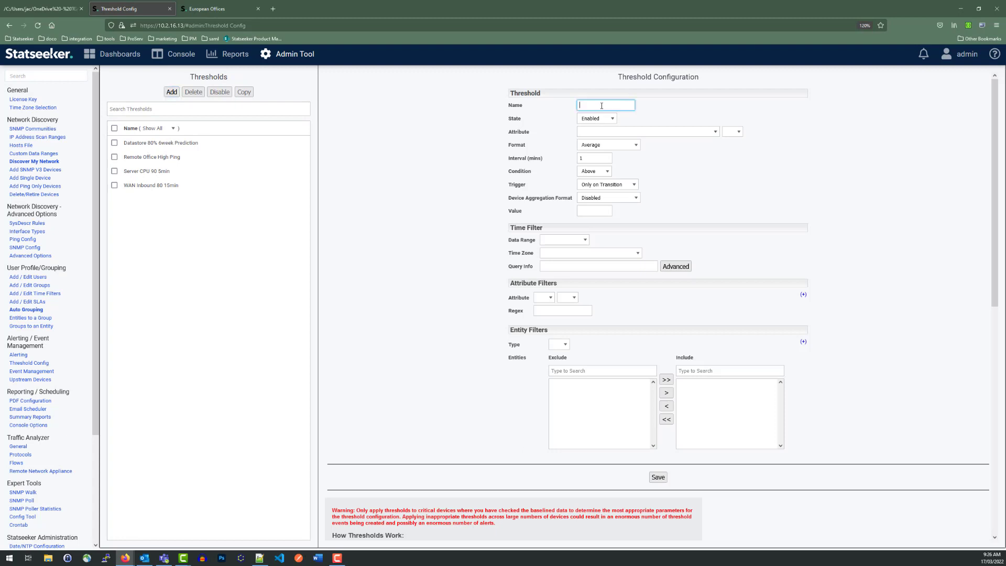
# Step: Name the new threshold "WAN Anomalous Talkers" and set its attribute to Interface, Tx Util
pyautogui.write('Wa')
pyautogui.click(608, 115)
pyautogui.click(622, 132)
pyautogui.click(597, 164)
pyautogui.click(775, 134)
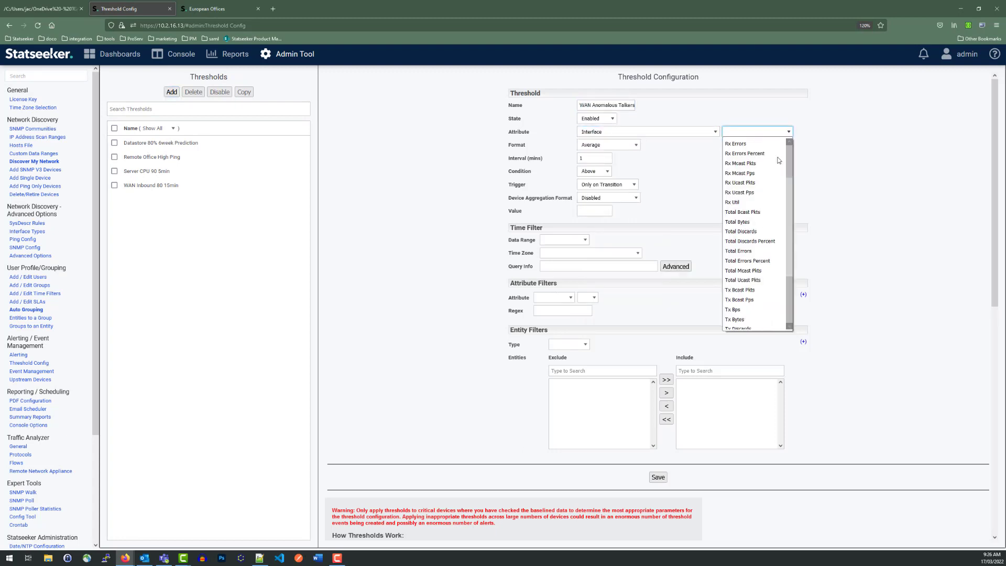
pyautogui.scroll(-5, 754, 210)
pyautogui.click(755, 159)
# Step: Filter the threshold's entities by Group and include WAN Links, finding it with "WAN"
pyautogui.click(569, 344)
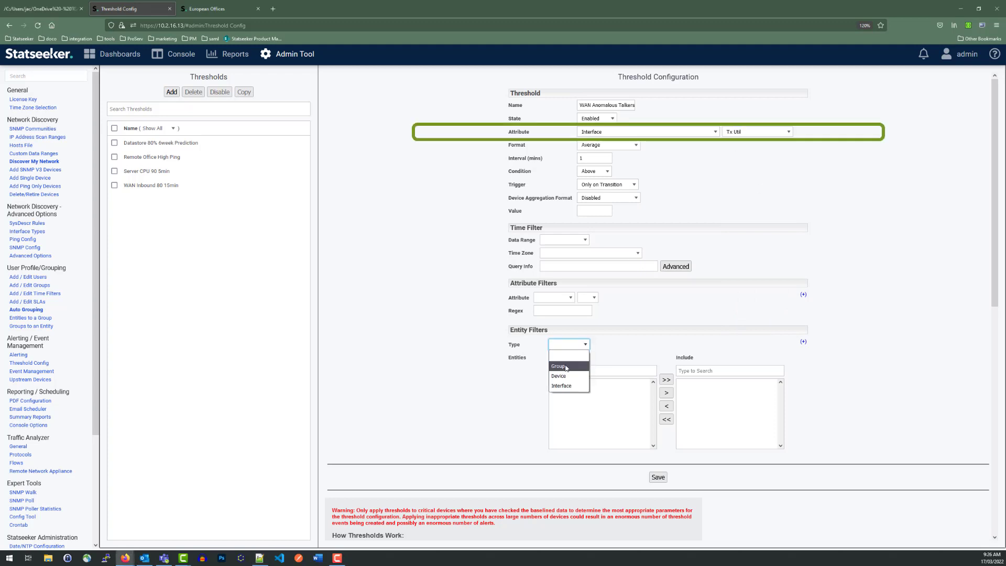
pyautogui.click(563, 369)
pyautogui.click(586, 371)
pyautogui.write('WAN')
pyautogui.click(549, 382)
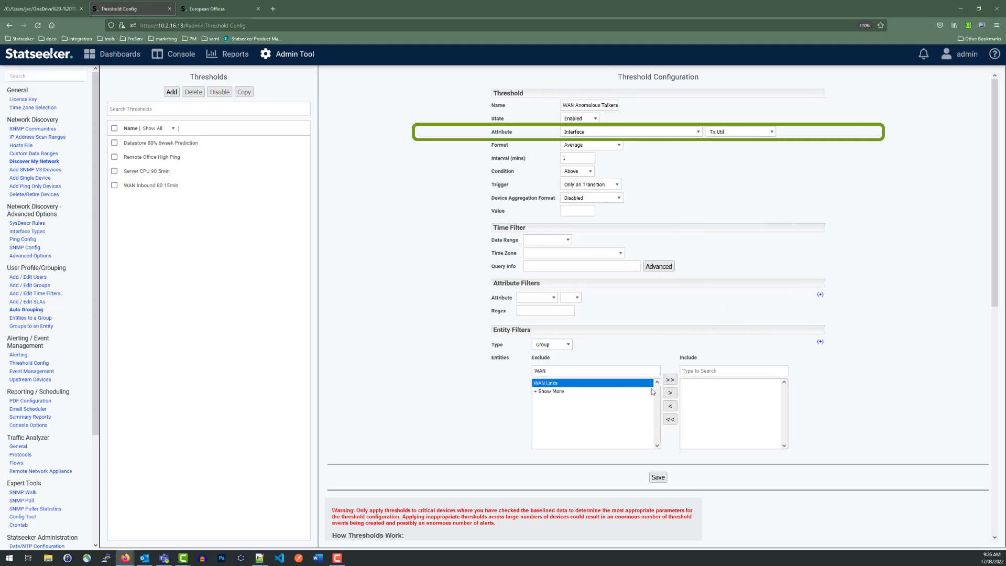
pyautogui.click(671, 393)
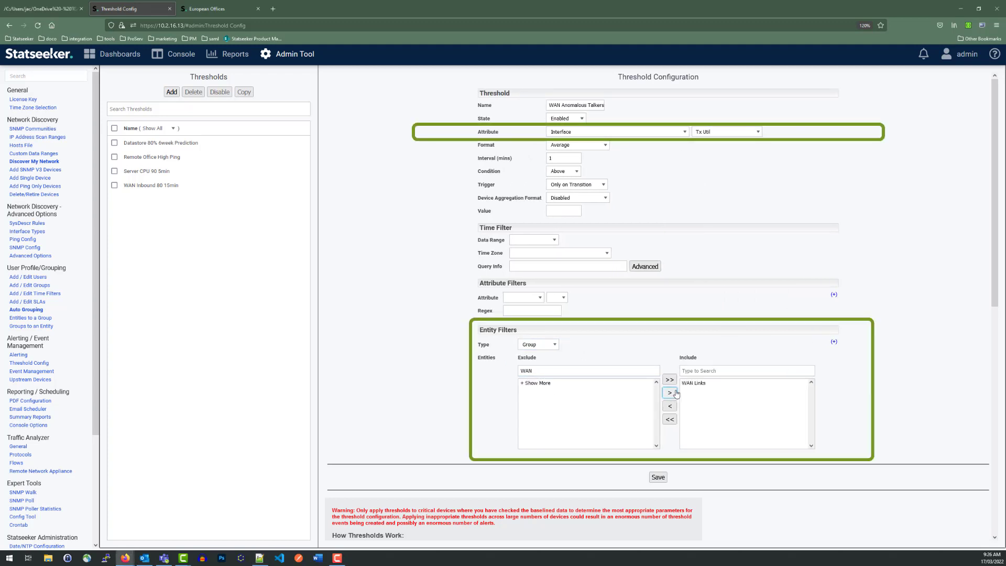
# Step: Set the threshold's format to Anomaly Metric and its trigger value to 95
pyautogui.click(601, 148)
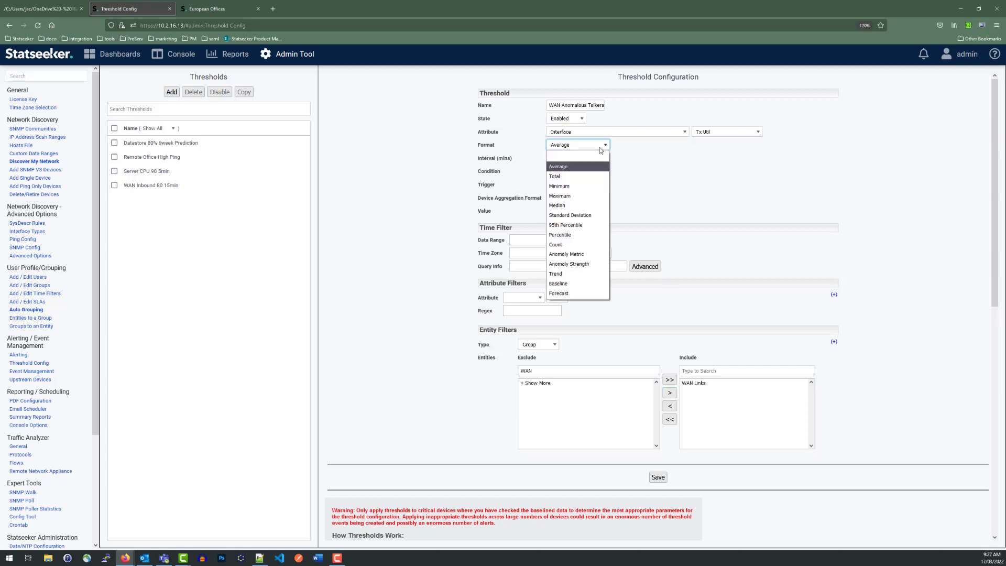
pyautogui.click(559, 255)
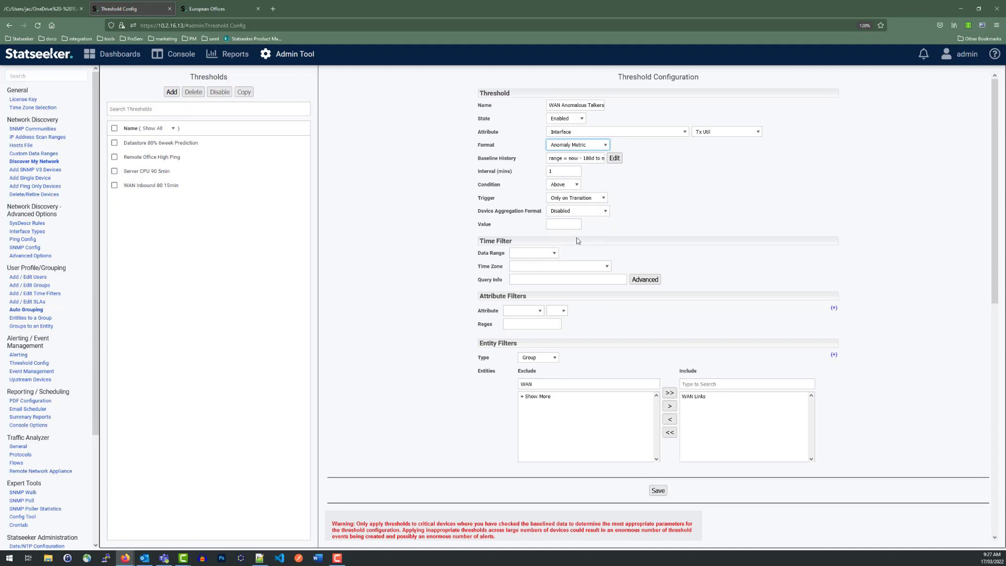
pyautogui.click(563, 224)
pyautogui.write('95')
pyautogui.click(646, 217)
# Step: Set the threshold's check interval to 5 minutes and its time filter to the last 15 minutes
pyautogui.doubleClick(551, 171)
pyautogui.write('5')
pyautogui.click(539, 253)
pyautogui.click(544, 270)
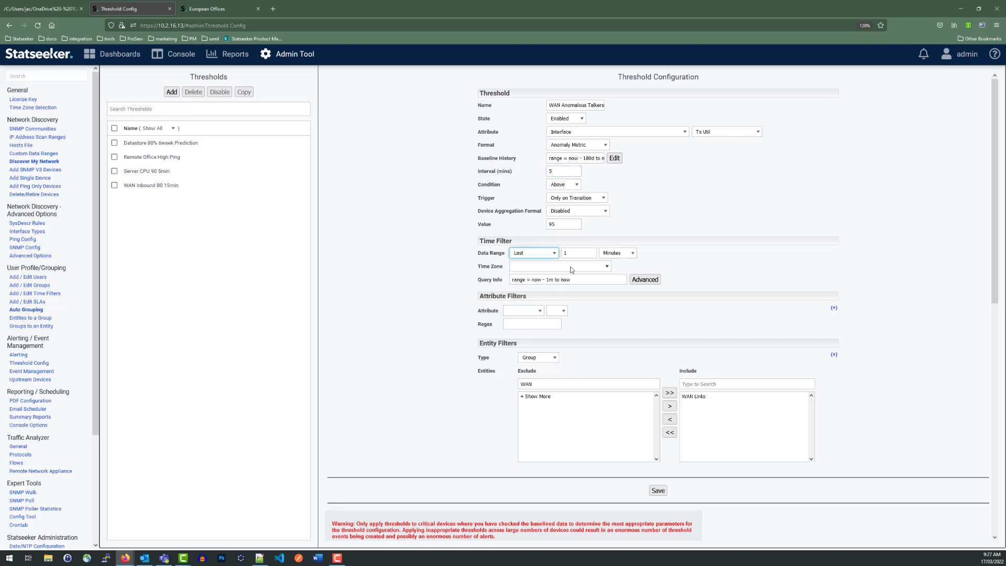
pyautogui.click(579, 253)
pyautogui.write('5')
pyautogui.click(702, 216)
# Step: Change the threshold's format to Baseline with the Comparison option
pyautogui.click(592, 147)
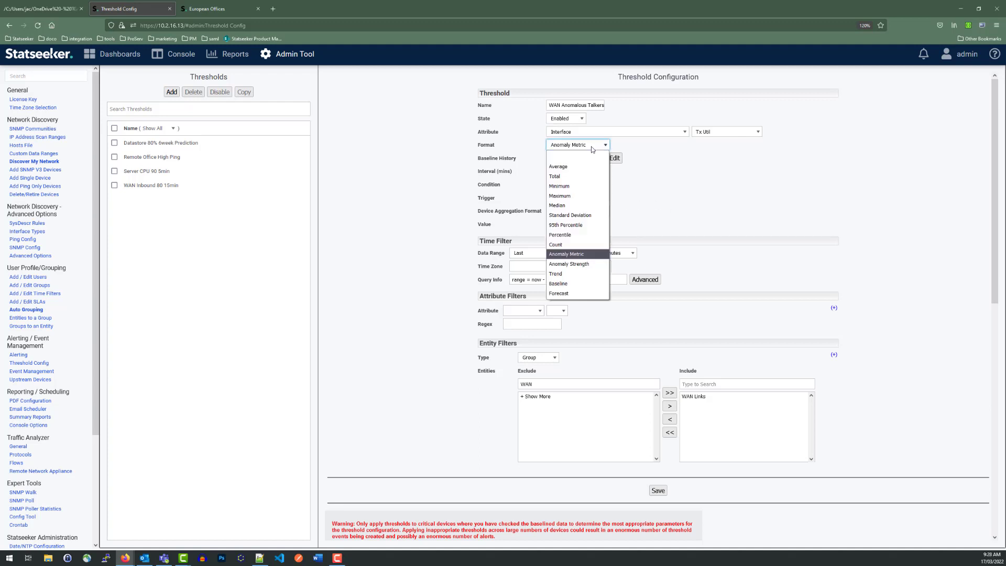
pyautogui.click(573, 284)
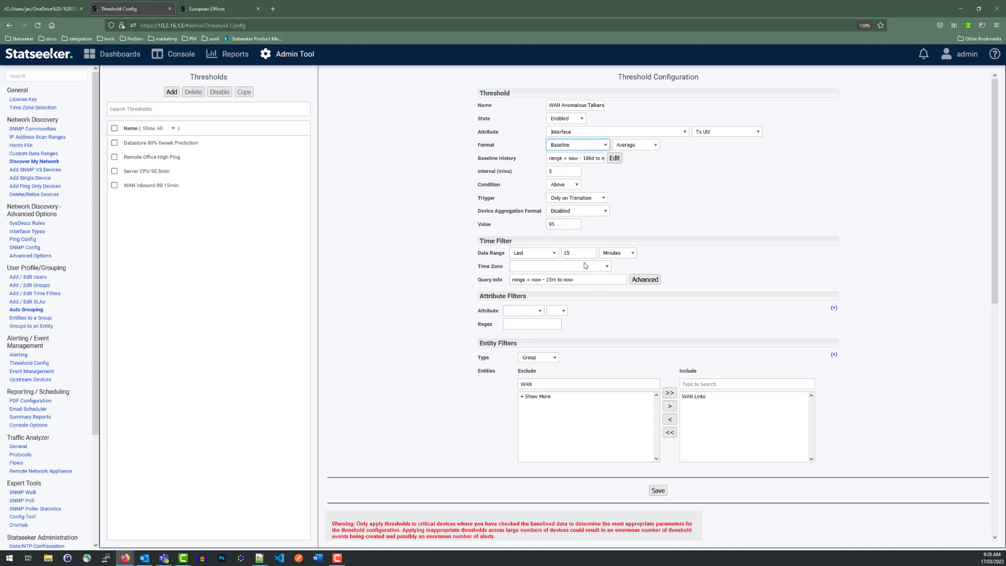
pyautogui.click(635, 144)
pyautogui.click(629, 167)
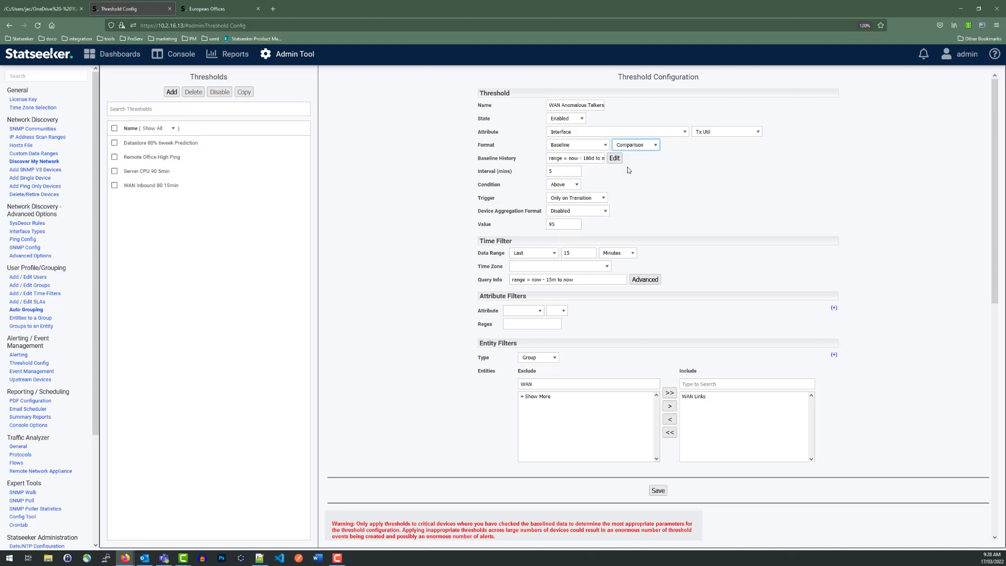
# Step: Set the threshold's value to 20 and open its Baseline History range for editing
pyautogui.doubleClick(564, 224)
pyautogui.write('20')
pyautogui.click(707, 197)
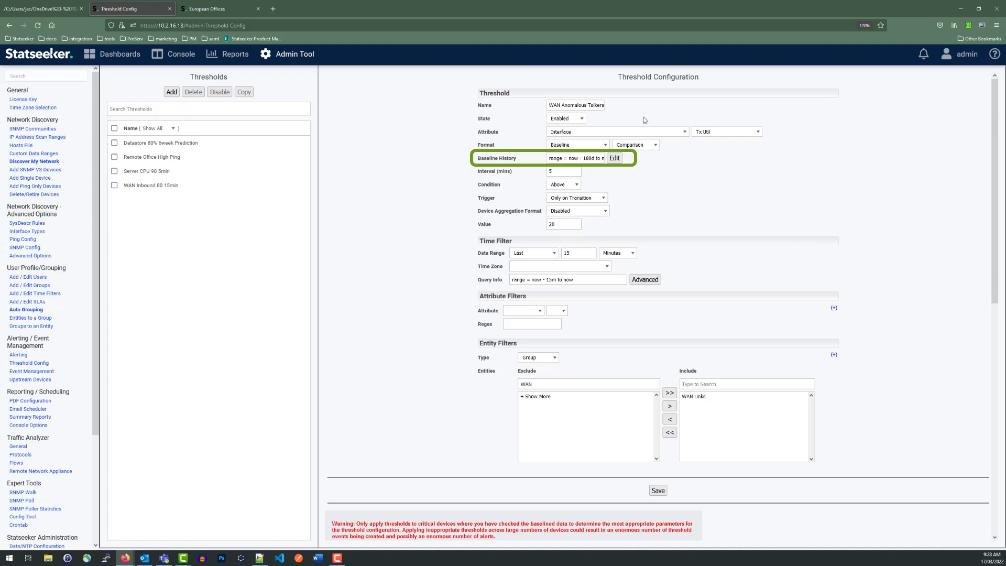
pyautogui.click(615, 161)
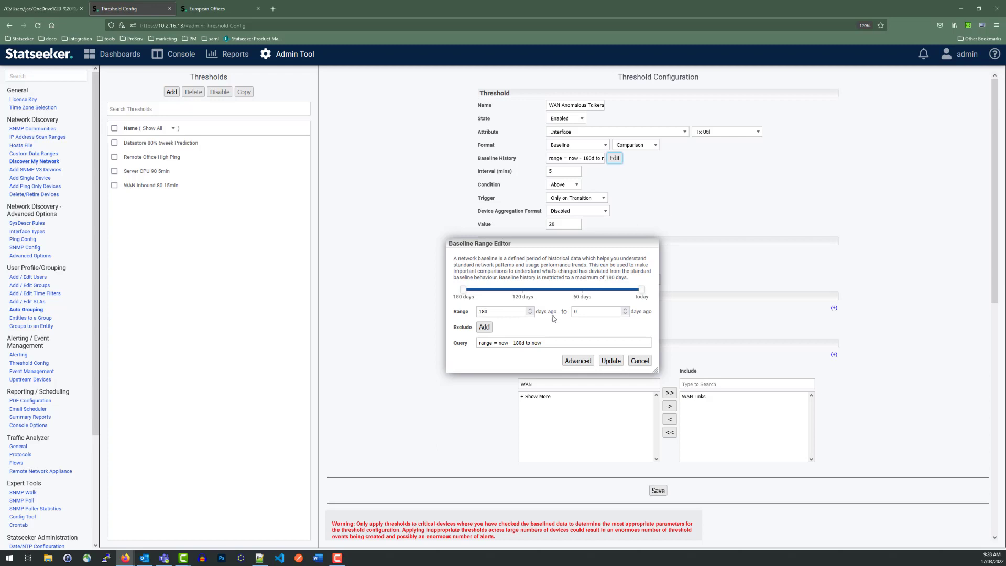
# Step: Add an exclusion from 01/02/2022 to 01/03/2022 to the 180-day baseline range
pyautogui.moveTo(466, 291)
pyautogui.mouseDown()
pyautogui.moveTo(621, 292)
pyautogui.moveTo(455, 293)
pyautogui.mouseUp()
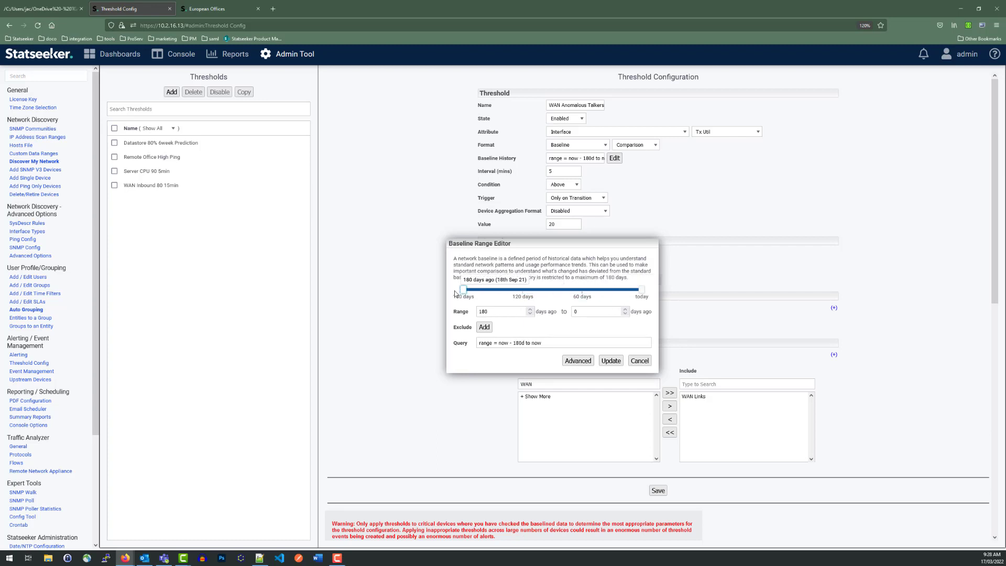
pyautogui.click(484, 327)
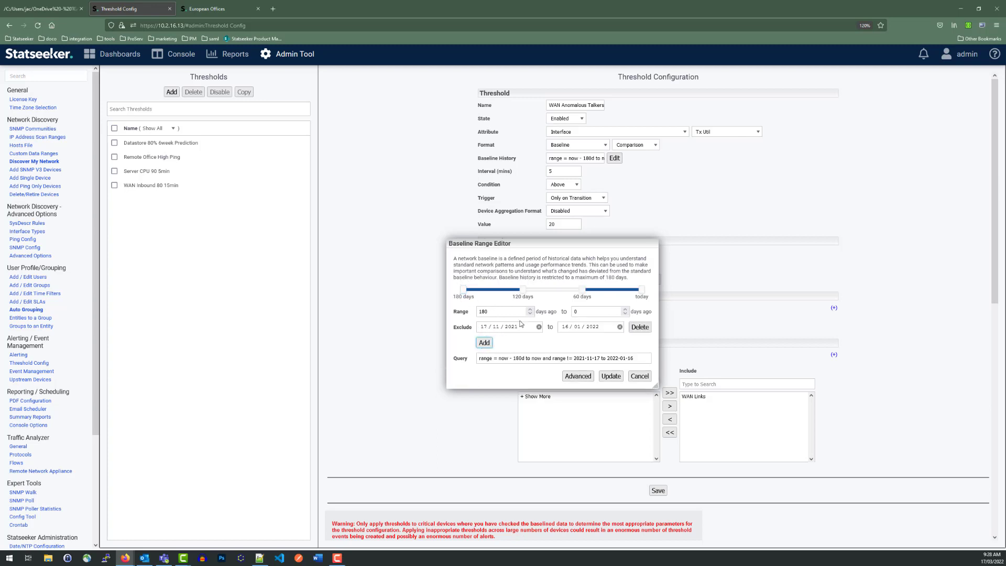
pyautogui.moveTo(583, 292); pyautogui.dragTo(626, 292)
pyautogui.moveTo(524, 291); pyautogui.dragTo(598, 295)
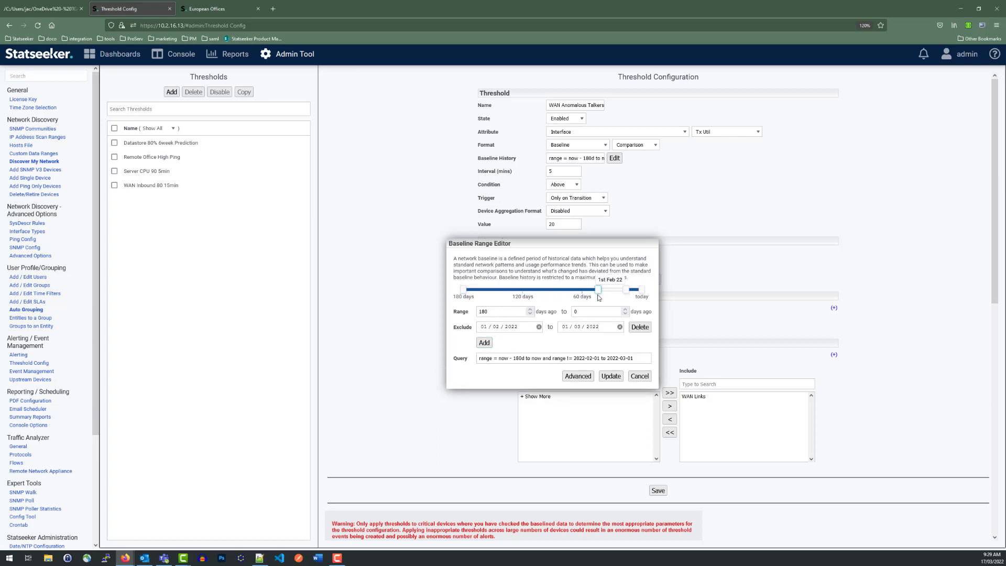
# Step: Move the start of the excluded period earlier, and delete the exclusion from the baseline range
pyautogui.click(508, 327)
pyautogui.click(596, 327)
pyautogui.moveTo(598, 292); pyautogui.dragTo(517, 295)
pyautogui.click(639, 327)
# Step: Open the Advanced Time Filter Editor for the baseline range and add a year condition from 2021 to 2022
pyautogui.click(578, 361)
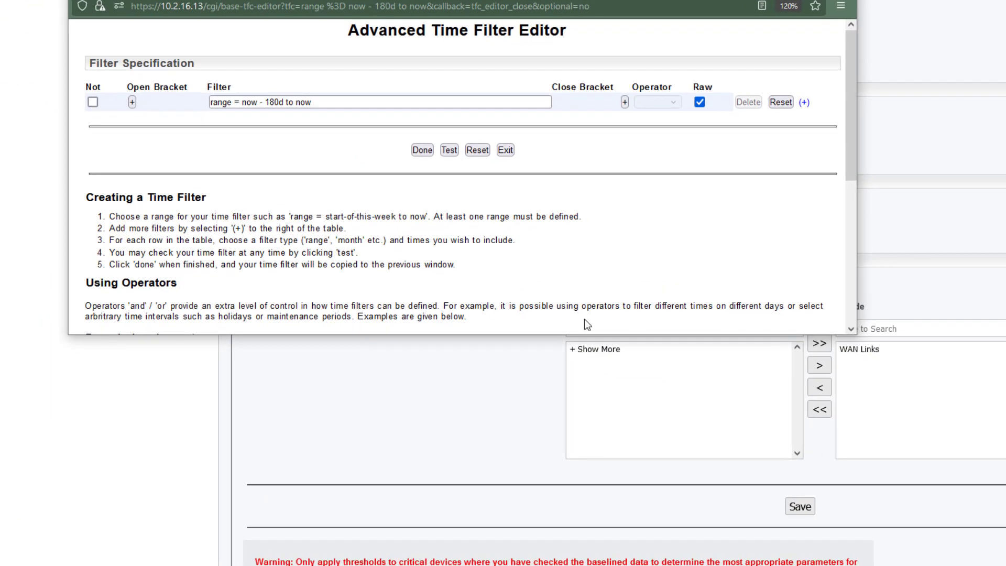
pyautogui.click(446, 73)
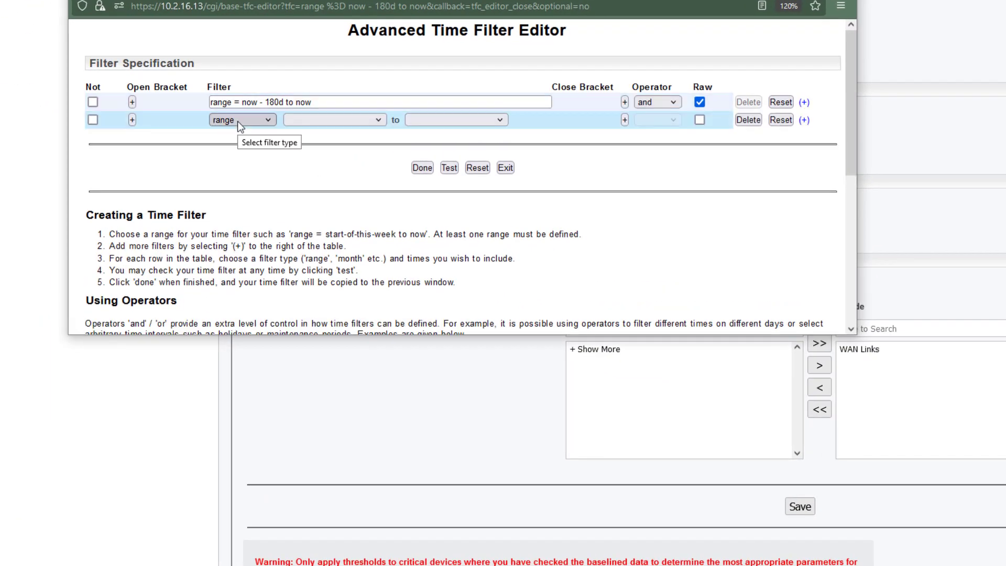
pyautogui.click(186, 84)
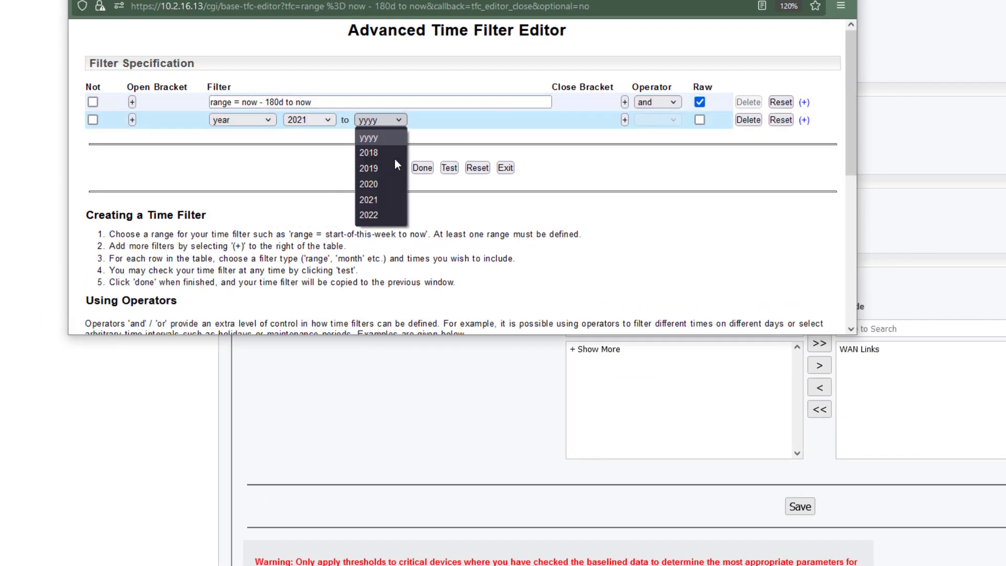
pyautogui.click(373, 215)
# Step: Add a month condition from Nov to Feb to the baseline time filter
pyautogui.click(804, 120)
pyautogui.click(250, 137)
pyautogui.click(324, 137)
pyautogui.click(304, 325)
pyautogui.click(392, 138)
pyautogui.click(367, 187)
# Step: Add a weekday condition from Thu to Thu to the baseline time filter
pyautogui.click(804, 138)
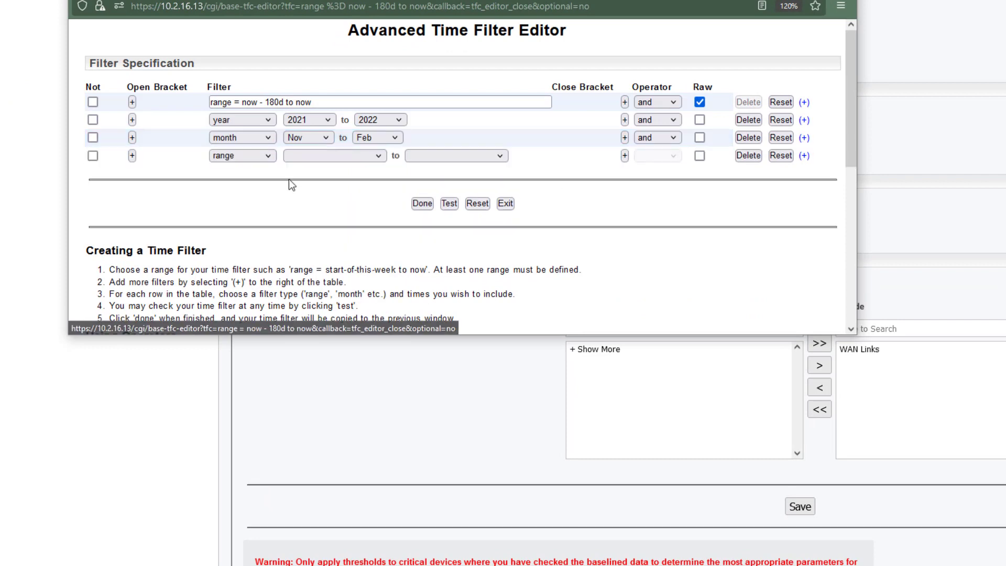
pyautogui.click(309, 251)
pyautogui.click(379, 155)
pyautogui.click(379, 250)
# Step: Add a time condition from 7:30pm to 11:00pm, then bracket the year, month, weekday and time conditions together and negate them
pyautogui.click(804, 156)
pyautogui.click(242, 174)
pyautogui.click(230, 275)
pyautogui.click(316, 174)
pyautogui.scroll(-10, 305, 270)
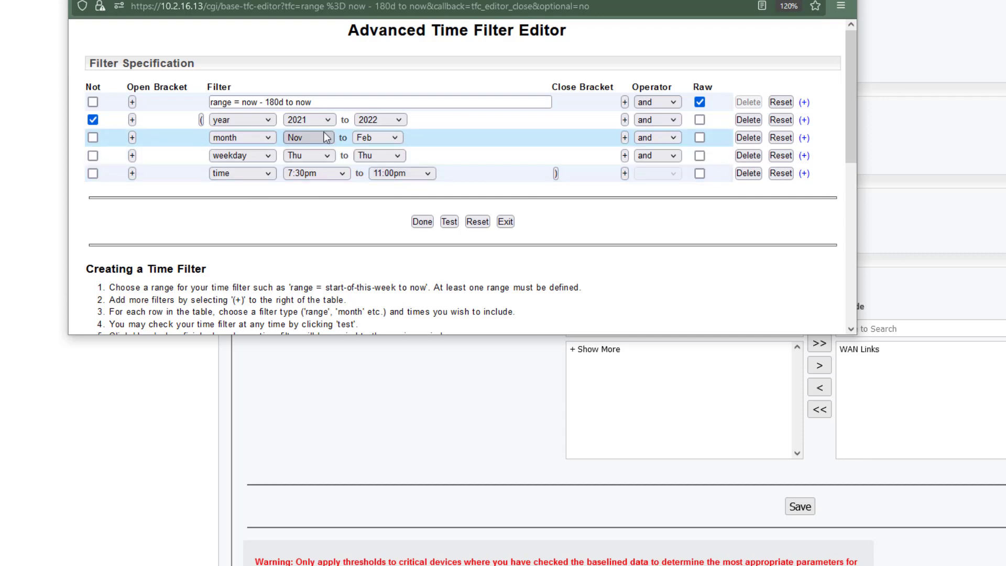
# Step: Test the time filter and review the decoded query and the times it includes
pyautogui.click(449, 221)
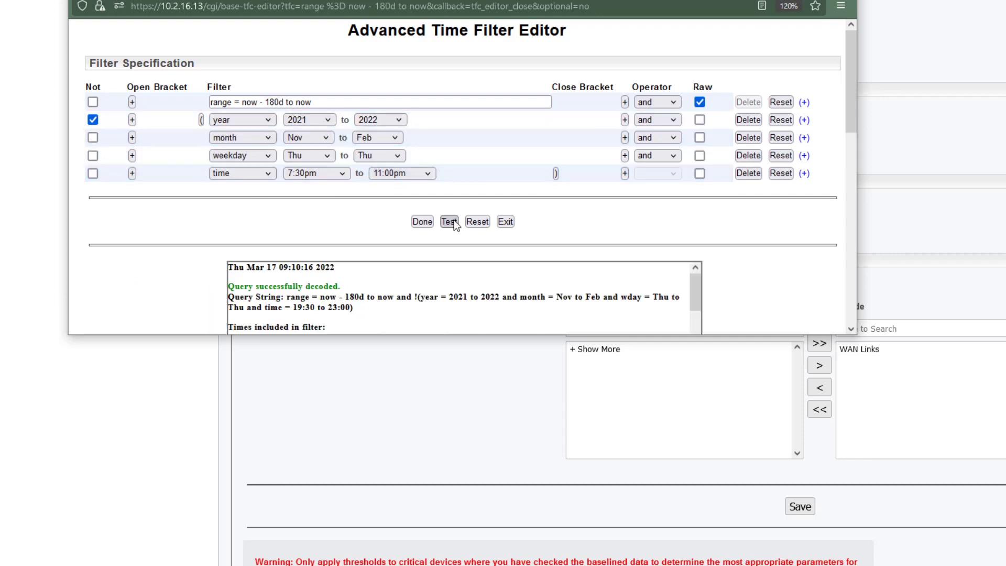
pyautogui.scroll(-5, 573, 209)
pyautogui.scroll(2, 362, 129)
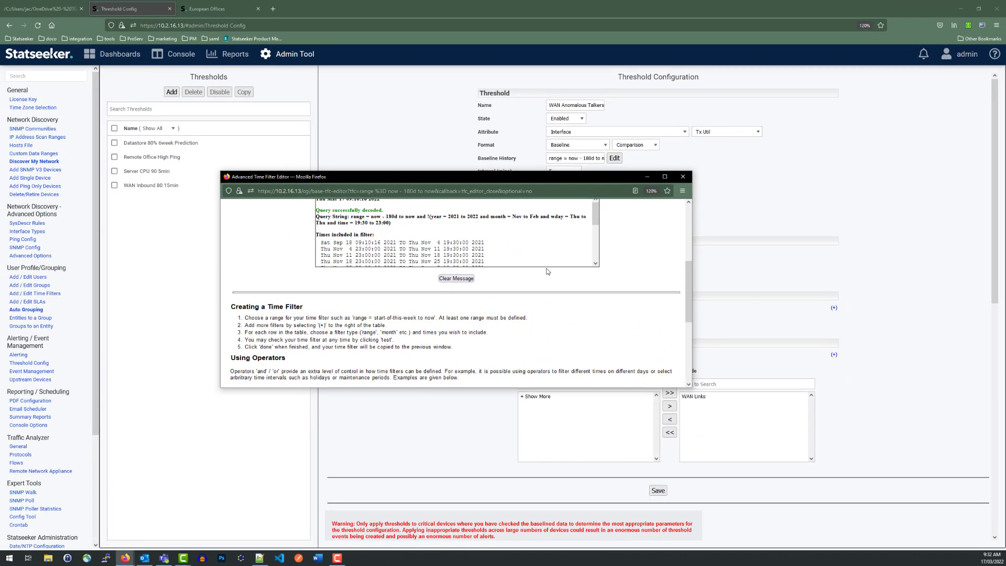
pyautogui.scroll(3, 547, 271)
# Step: Accept the advanced time filter, check its query text in the Baseline Range Editor, and update the threshold's baseline history with it
pyautogui.click(434, 321)
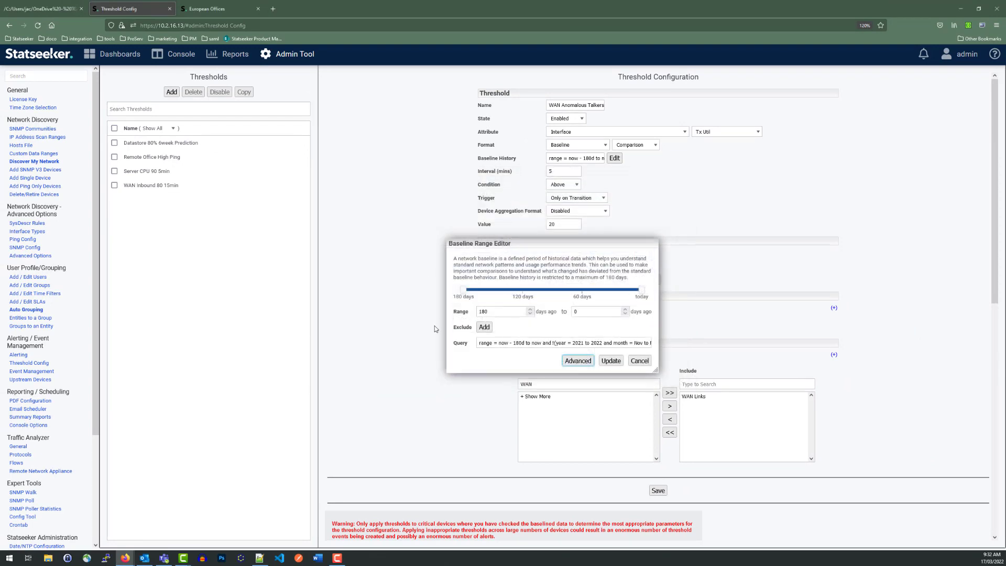
pyautogui.moveTo(479, 343); pyautogui.dragTo(696, 336)
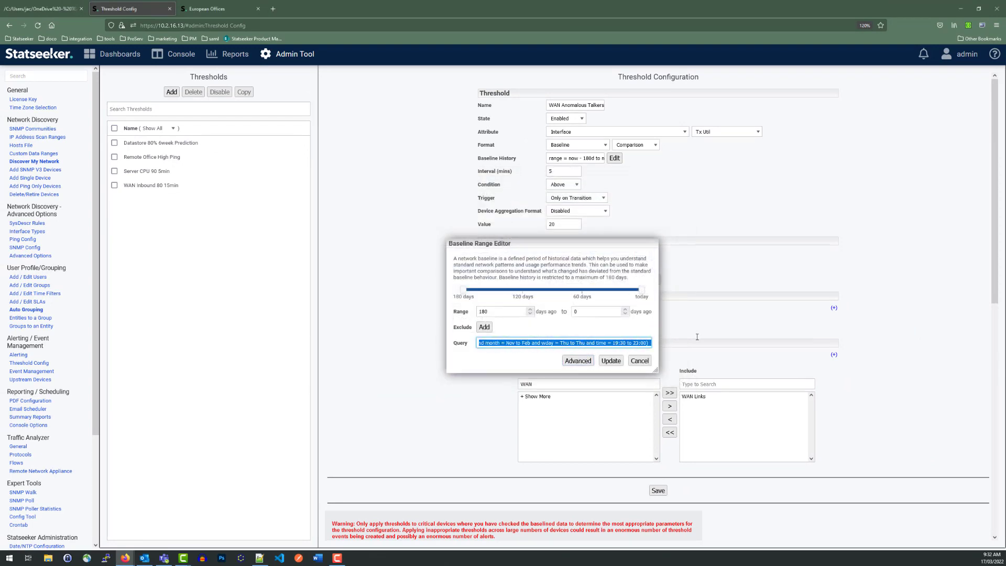
pyautogui.click(616, 362)
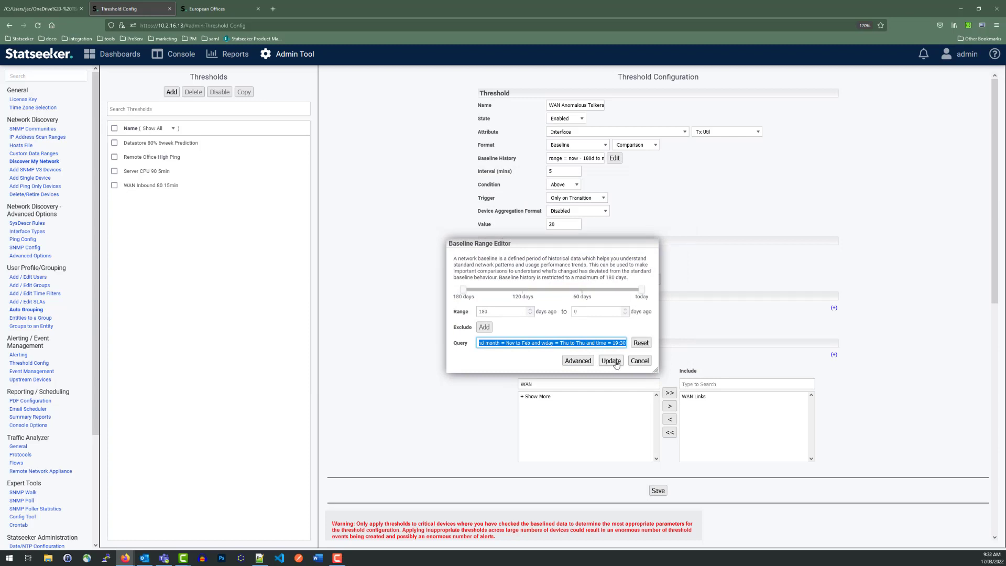
pyautogui.click(611, 361)
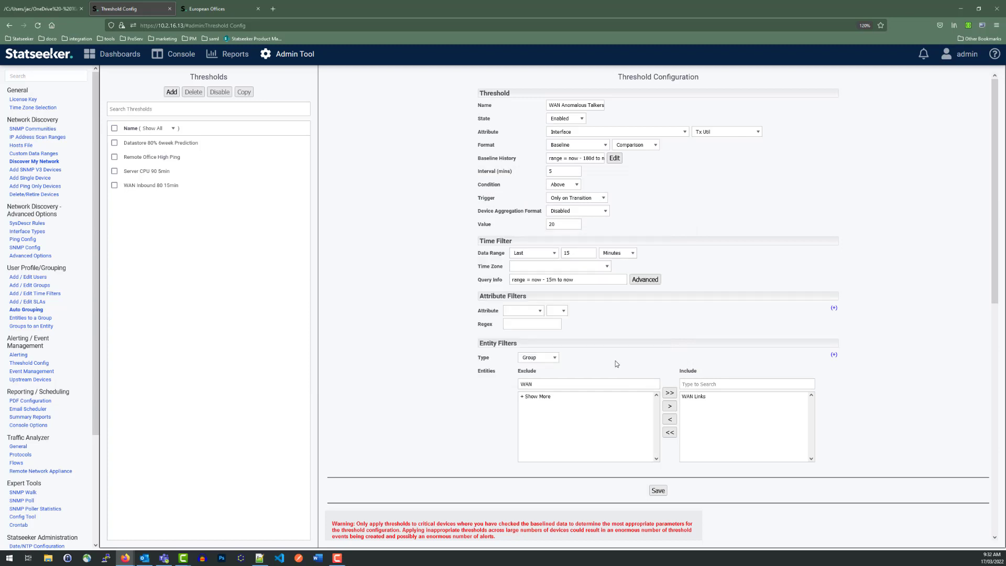
# Step: Read through the full Baseline History query on the threshold form
pyautogui.click(553, 159)
pyautogui.moveTo(554, 159); pyautogui.dragTo(661, 174)
pyautogui.click(673, 193)
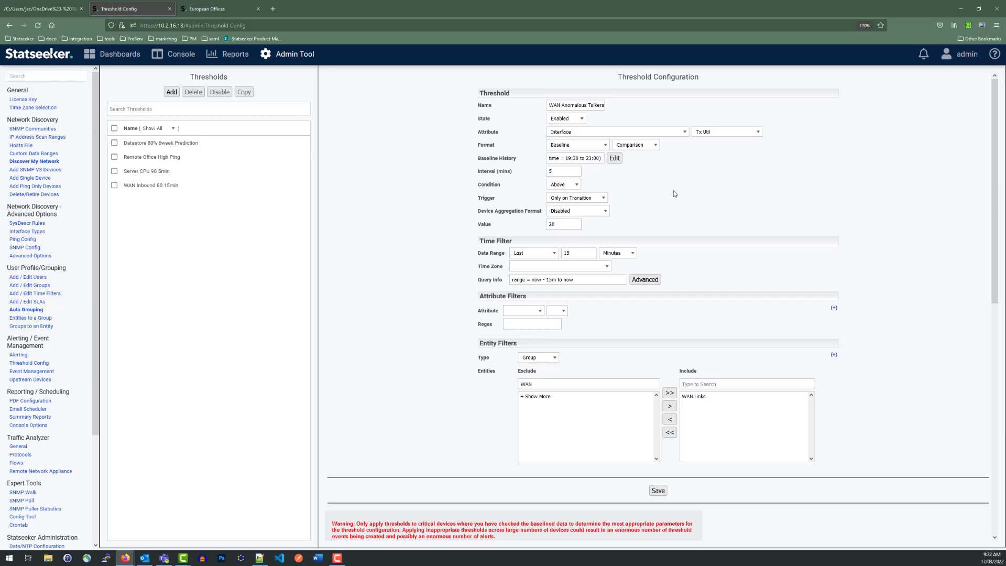